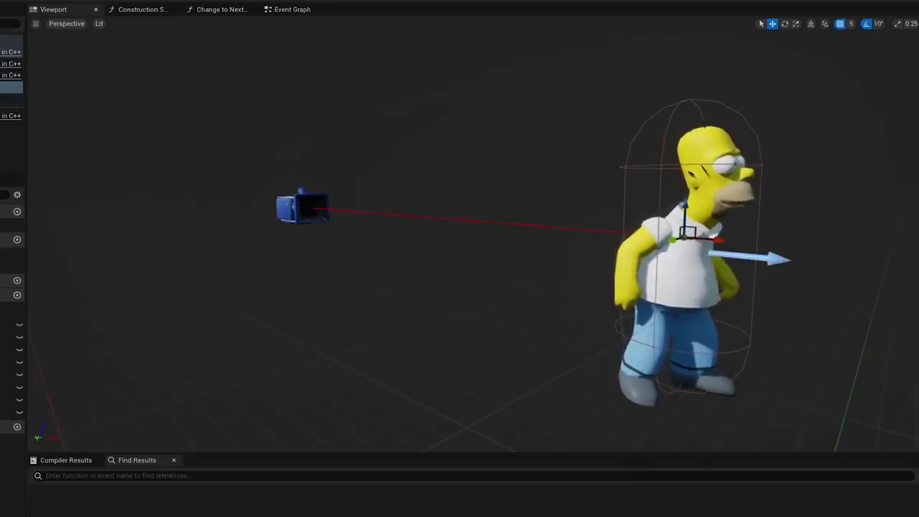
Review the ZoomIn and ZoomOut input action logic in BP_PlayerChar's event graph.
{"action": "key", "text": "Return"}
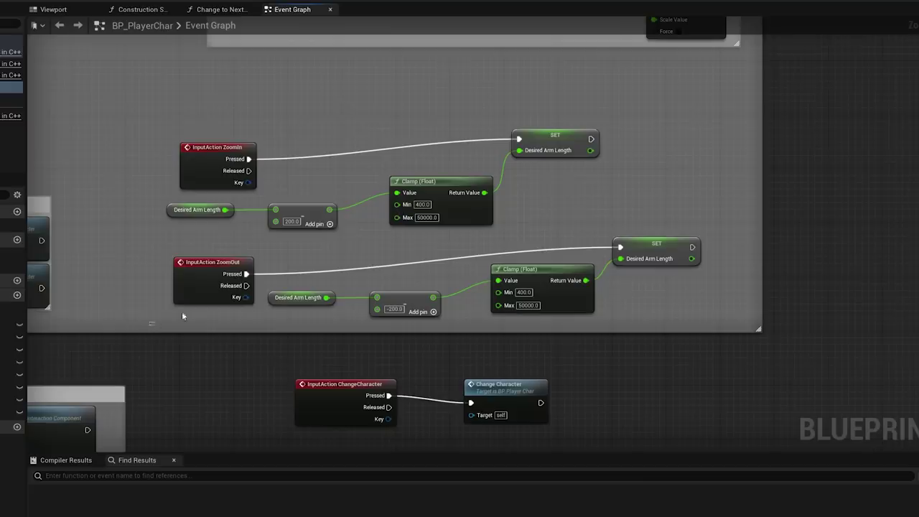
{"action": "left_click_drag", "start_coordinate": [182, 316], "coordinate": [705, 112]}
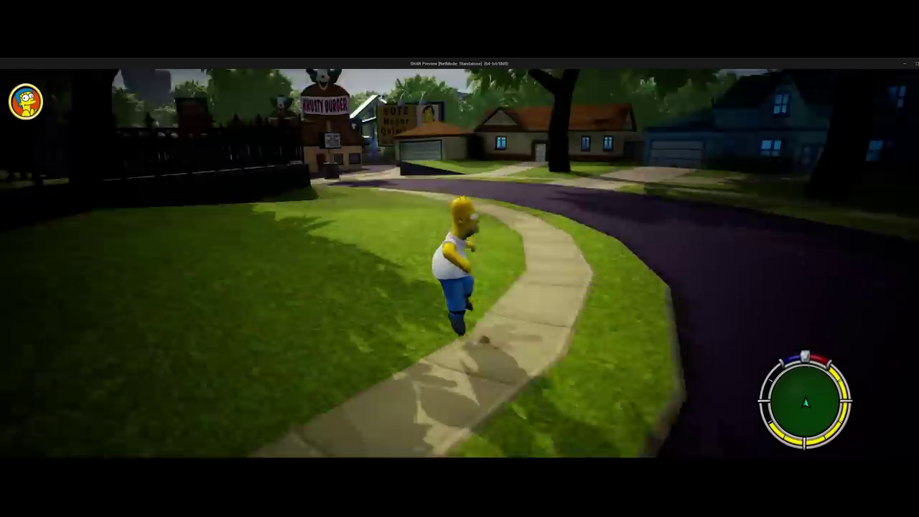
Play-test running through the neighbourhood as Homer and Marge while zooming the camera in and out in the game preview.
{"action": "key", "text": "w"}
{"action": "scroll", "coordinate": [460, 258], "scroll_direction": "up", "scroll_amount": 3}
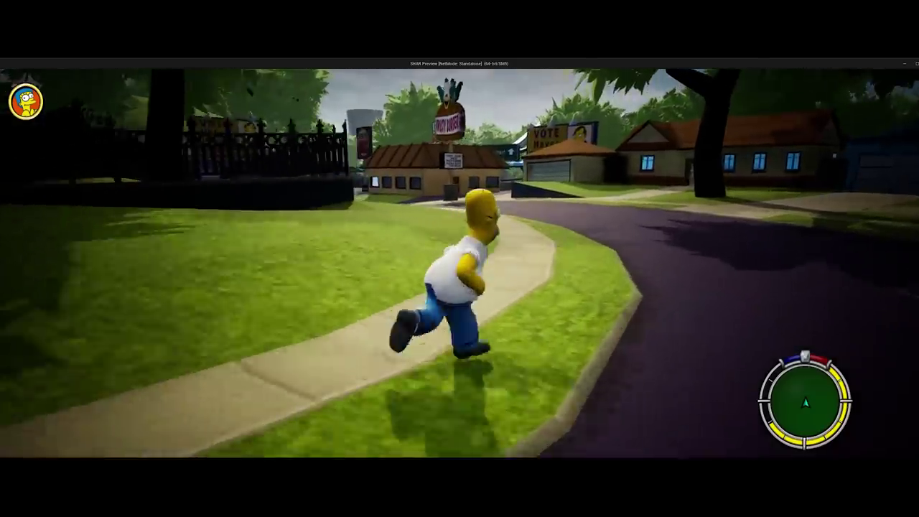
{"action": "scroll", "coordinate": [460, 259], "scroll_direction": "down", "scroll_amount": 5}
{"action": "key", "text": "w"}
{"action": "scroll", "coordinate": [460, 259], "scroll_direction": "down", "scroll_amount": 3}
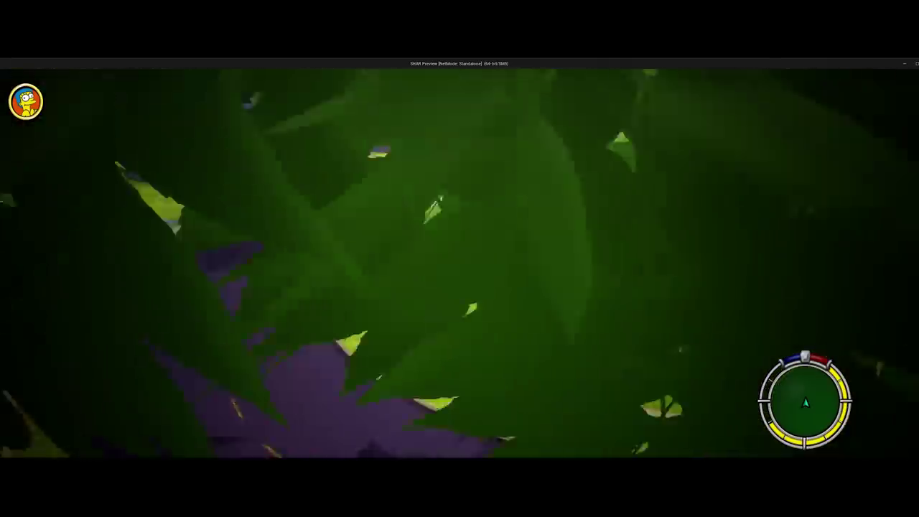
{"action": "scroll", "coordinate": [459, 259], "scroll_direction": "down", "scroll_amount": 5}
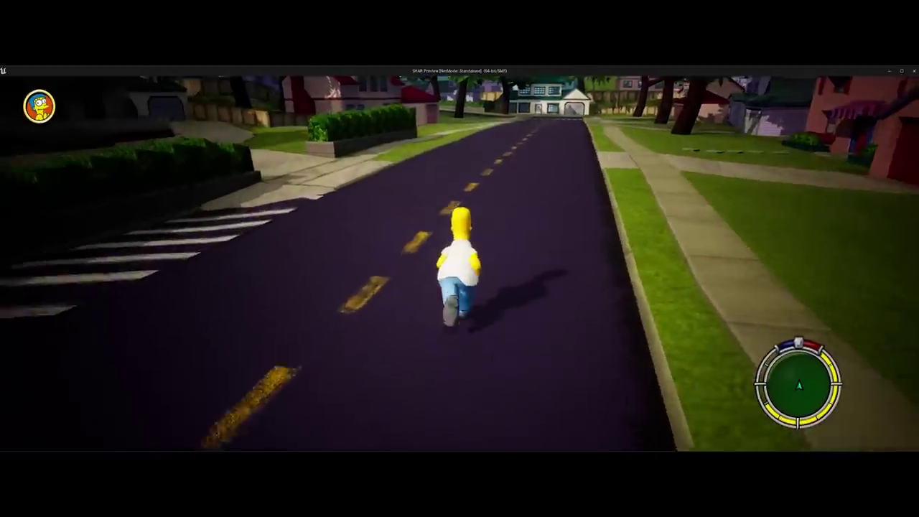
{"action": "key", "text": "w"}
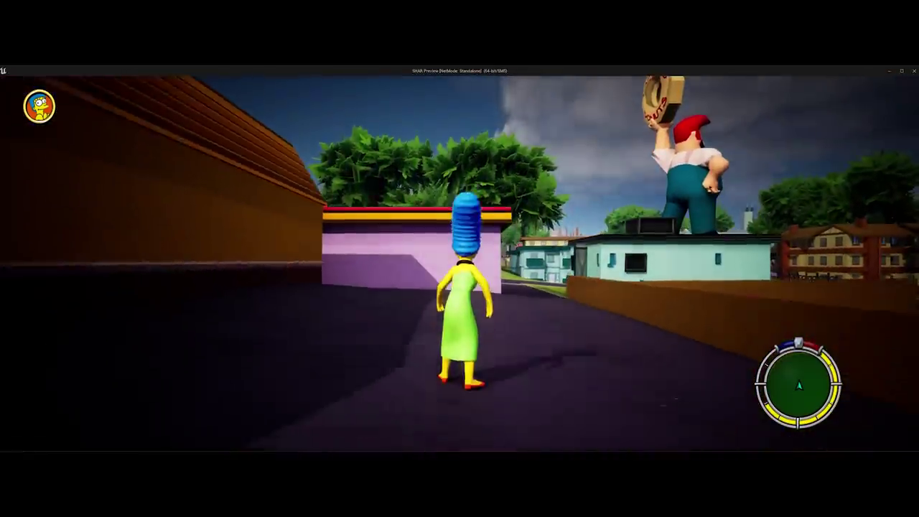
{"action": "key", "text": "w"}
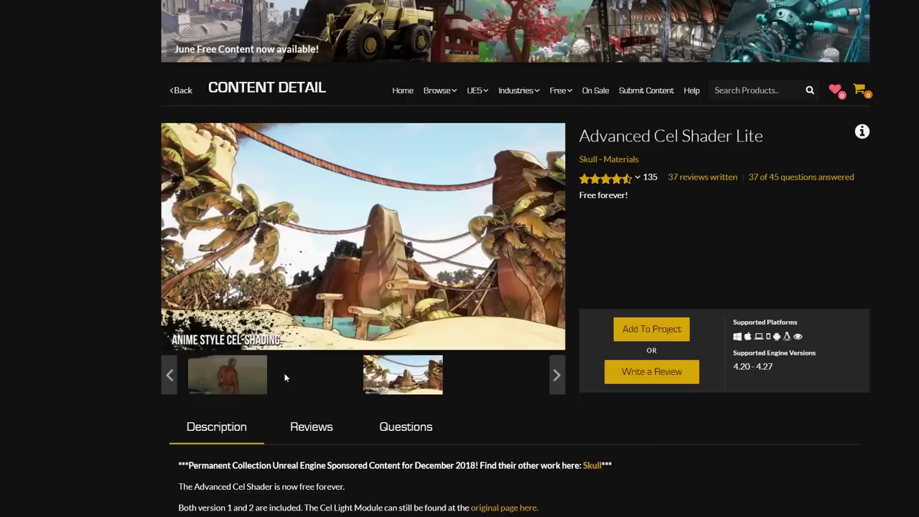
View the gallery images of the Advanced Cel Shader Lite marketplace product.
{"action": "left_click", "coordinate": [257, 370]}
{"action": "left_click", "coordinate": [406, 370]}
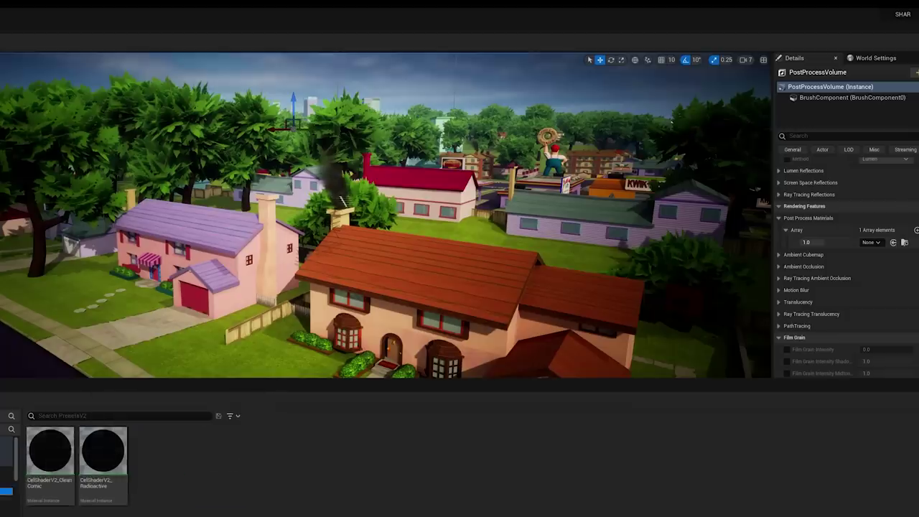
Open the cel shader Presets folder and assign CelShader80sCartoon as the PostProcessVolume's post process material.
{"action": "left_click", "coordinate": [4, 484]}
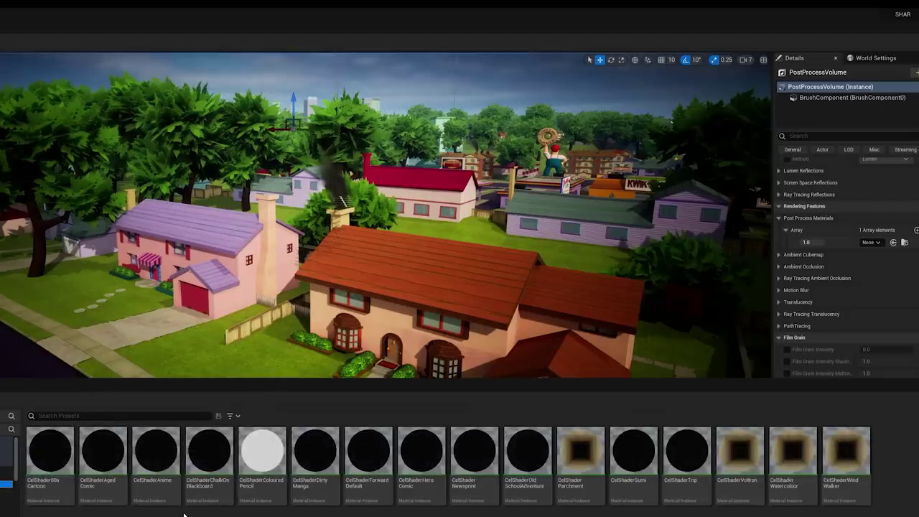
{"action": "mouse_move", "coordinate": [50, 452]}
{"action": "left_mouse_down"}
{"action": "mouse_move", "coordinate": [858, 273]}
{"action": "mouse_move", "coordinate": [871, 244]}
{"action": "left_mouse_up"}
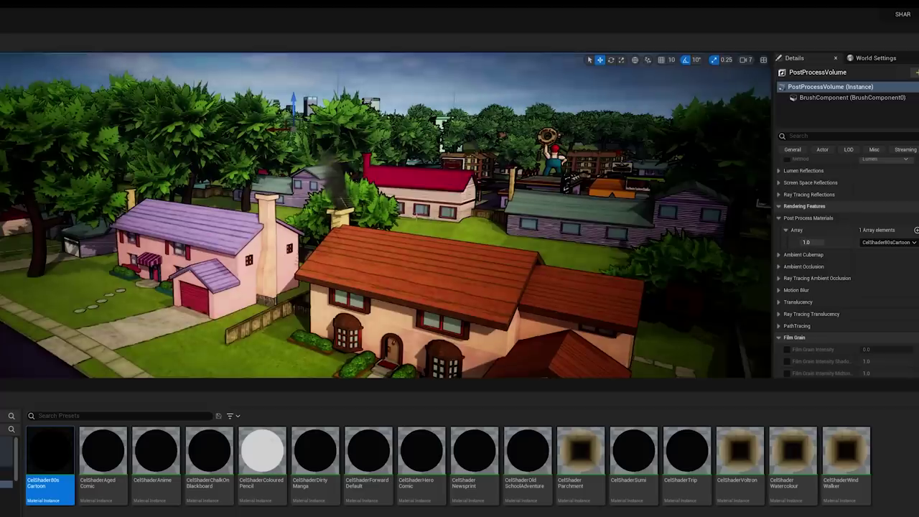
{"action": "right_click_drag", "start_coordinate": [416, 217], "coordinate": [358, 244]}
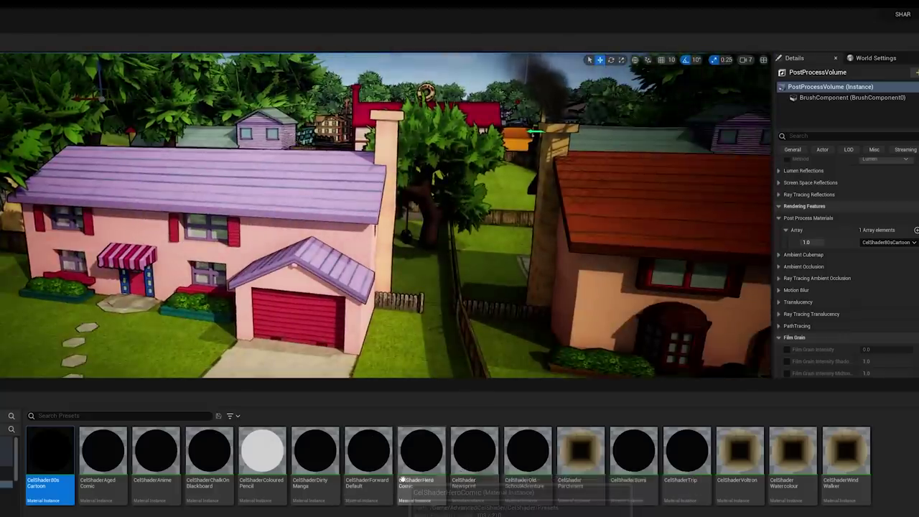
Try CelShaderHeroComic as the PostProcessVolume's post process material, and replace it with CelShaderForwardDefault.
{"action": "left_click_drag", "start_coordinate": [408, 480], "coordinate": [880, 243]}
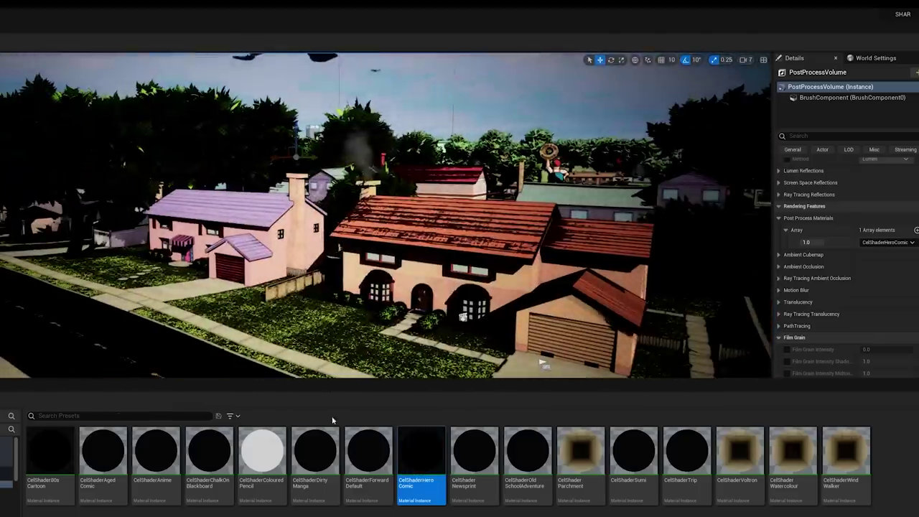
{"action": "left_click_drag", "start_coordinate": [368, 453], "coordinate": [885, 242]}
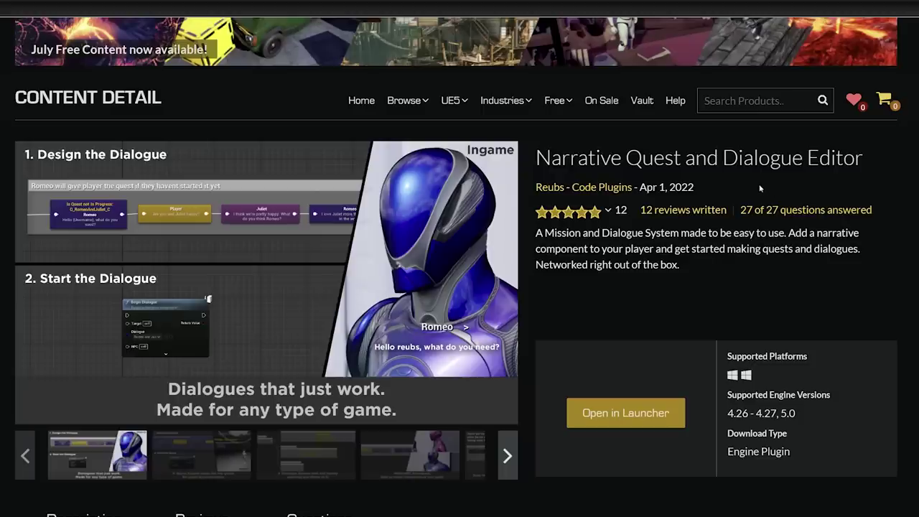
Highlight the Narrative Quest and Dialogue Editor product title and view its quest system gallery image.
{"action": "left_click_drag", "start_coordinate": [578, 158], "coordinate": [857, 161]}
{"action": "left_click", "coordinate": [906, 162]}
{"action": "left_click", "coordinate": [220, 459]}
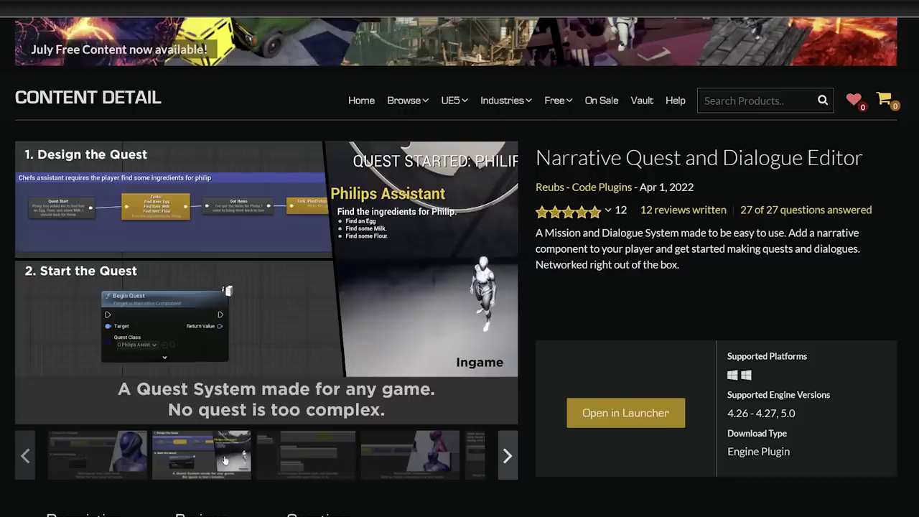
Open the written reviews of the Narrative Quest and Dialogue Editor and read through the customer feedback.
{"action": "left_click", "coordinate": [670, 210]}
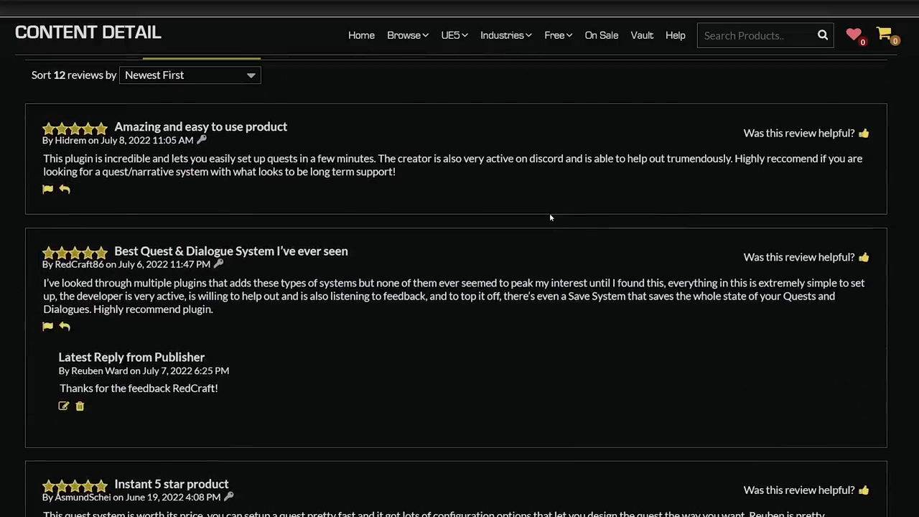
{"action": "scroll", "coordinate": [554, 242], "scroll_direction": "down", "scroll_amount": 5}
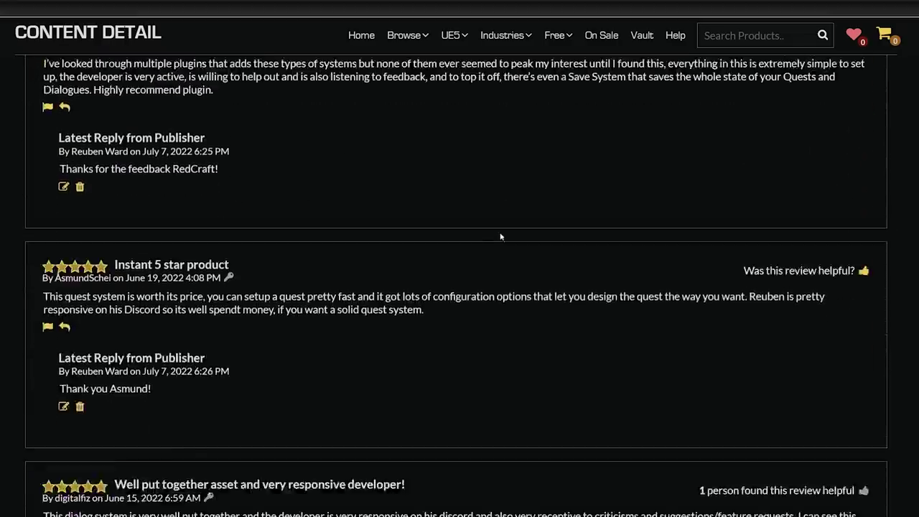
{"action": "scroll", "coordinate": [503, 216], "scroll_direction": "down", "scroll_amount": 4}
{"action": "scroll", "coordinate": [517, 213], "scroll_direction": "down", "scroll_amount": 5}
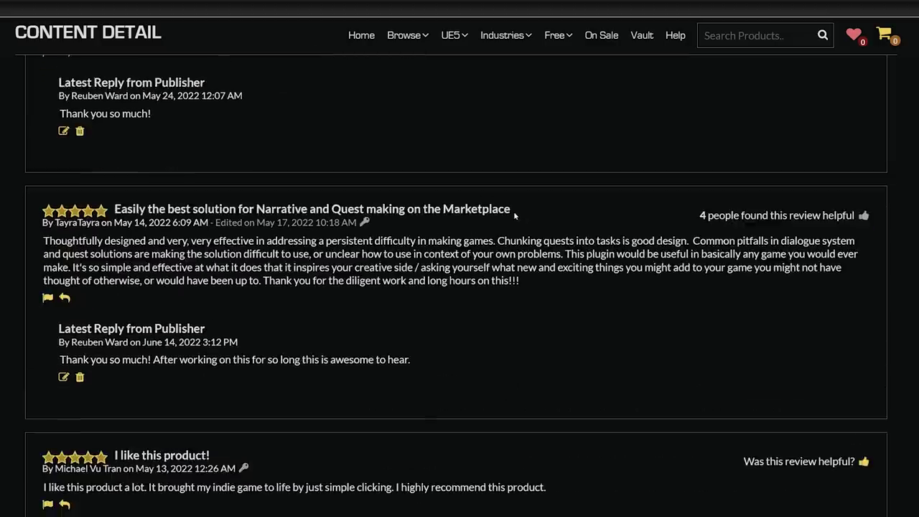
{"action": "scroll", "coordinate": [546, 212], "scroll_direction": "down", "scroll_amount": 1}
{"action": "scroll", "coordinate": [575, 209], "scroll_direction": "up", "scroll_amount": 2}
{"action": "scroll", "coordinate": [460, 287], "scroll_direction": "down", "scroll_amount": 10}
{"action": "scroll", "coordinate": [460, 288], "scroll_direction": "up", "scroll_amount": 6}
{"action": "scroll", "coordinate": [460, 287], "scroll_direction": "up", "scroll_amount": 12}
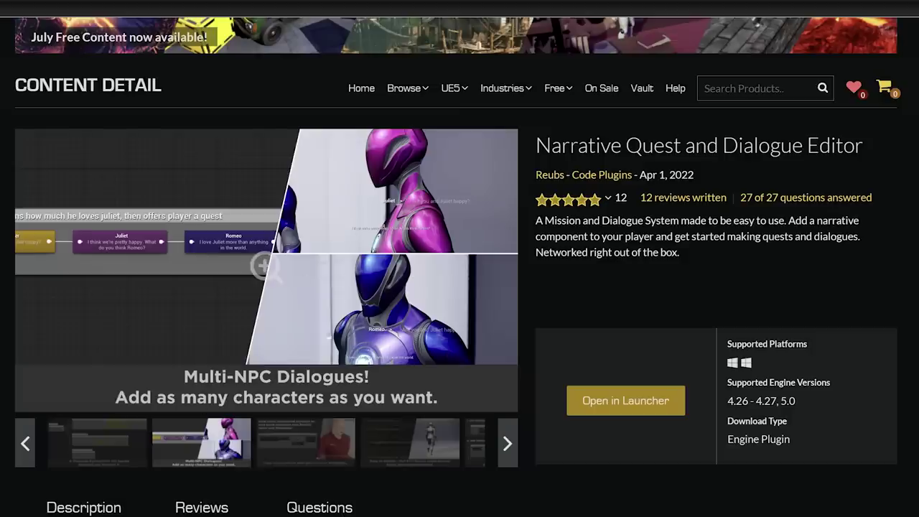
View the Dialogue Variables gallery image at full size and close the enlarged view.
{"action": "left_click", "coordinate": [306, 447]}
{"action": "left_click", "coordinate": [334, 369]}
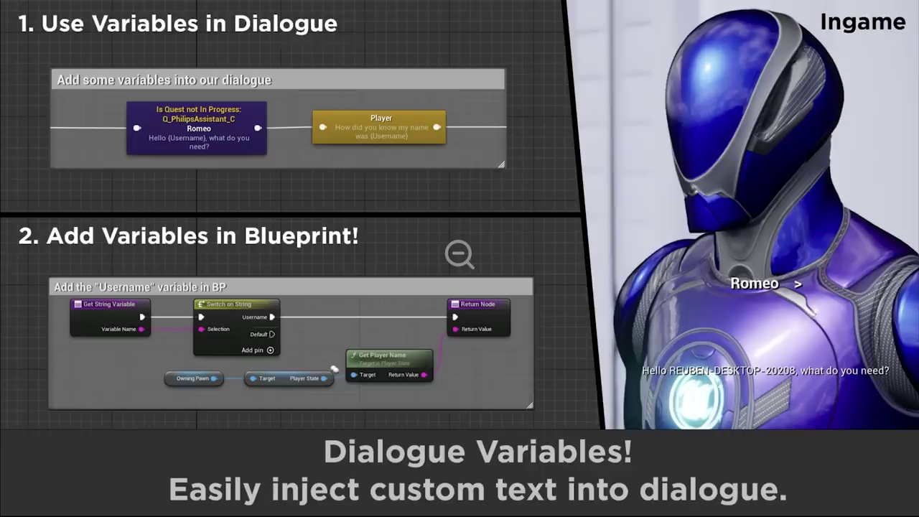
{"action": "left_click", "coordinate": [460, 254]}
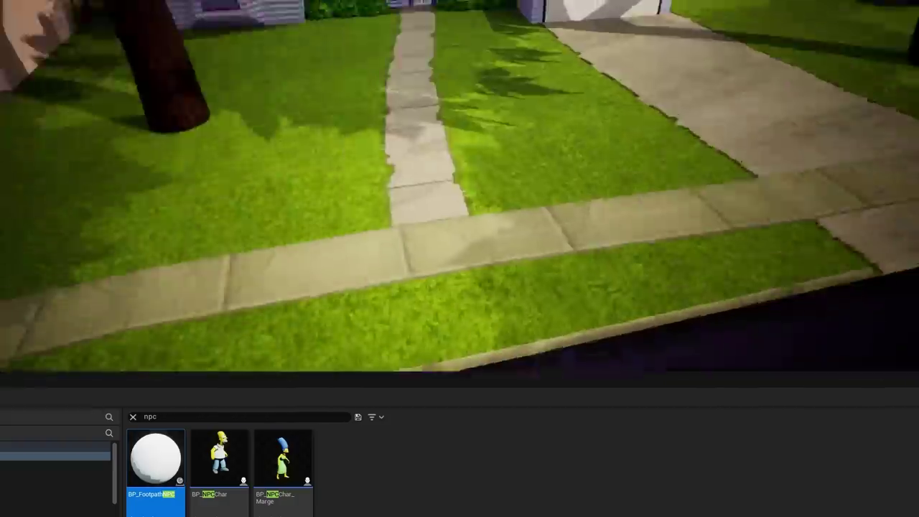
Simulate the level and examine the white sphere NPCs on the footpath in front of the houses.
{"action": "right_click_drag", "start_coordinate": [288, 214], "coordinate": [317, 214]}
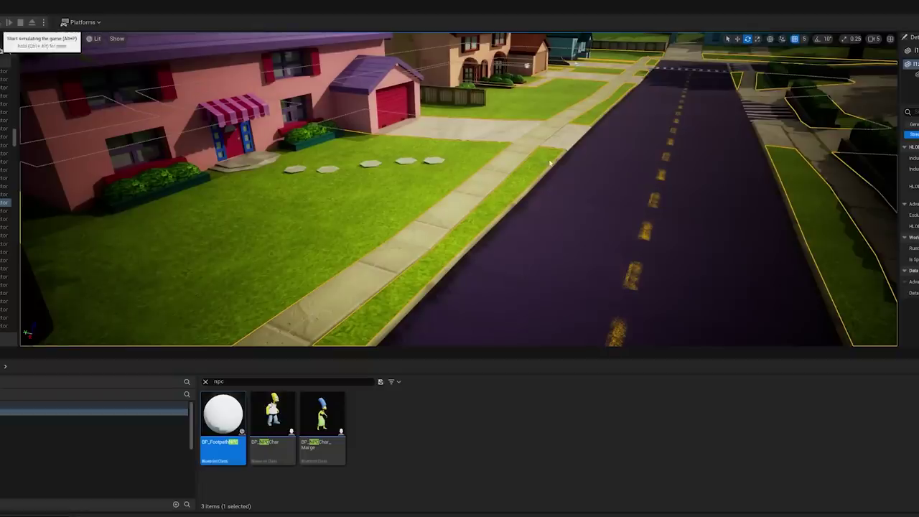
{"action": "key", "text": "alt+p"}
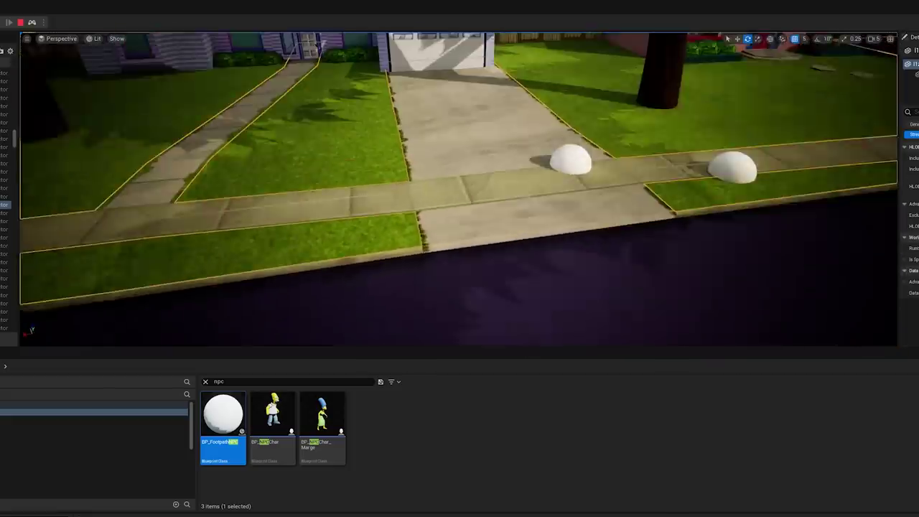
{"action": "right_click_drag", "start_coordinate": [460, 190], "coordinate": [406, 172]}
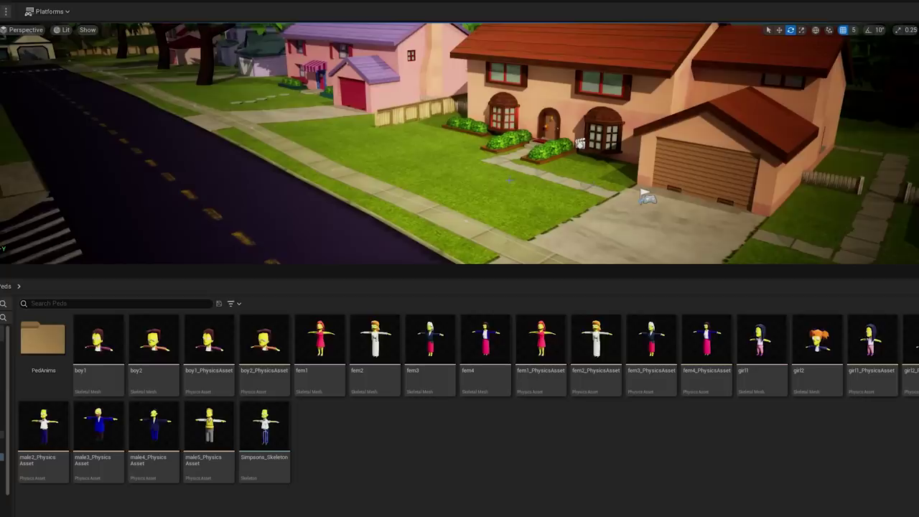
Inspect the pedestrian skeletal meshes and physics assets in the Peds folder.
{"action": "mouse_move", "coordinate": [460, 143]}
{"action": "right_mouse_down"}
{"action": "mouse_move", "coordinate": [507, 140]}
{"action": "mouse_move", "coordinate": [459, 149]}
{"action": "right_mouse_up"}
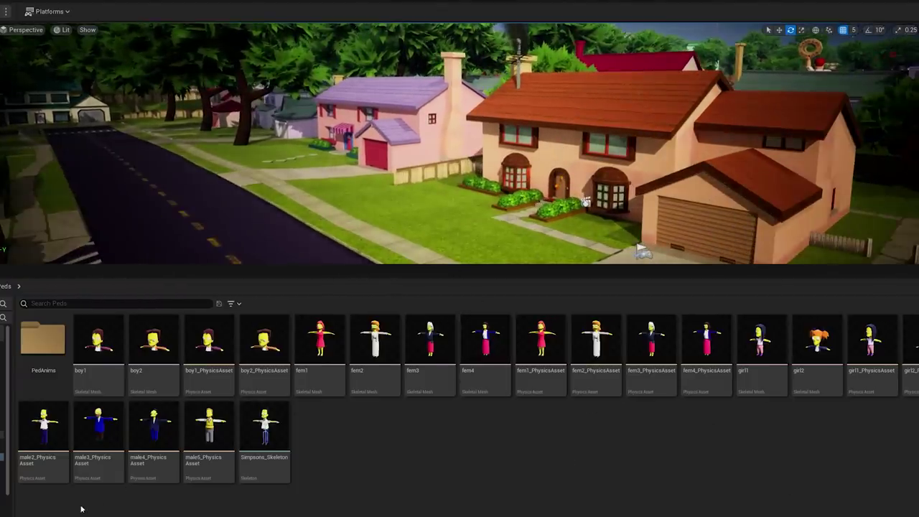
{"action": "left_click", "coordinate": [35, 473]}
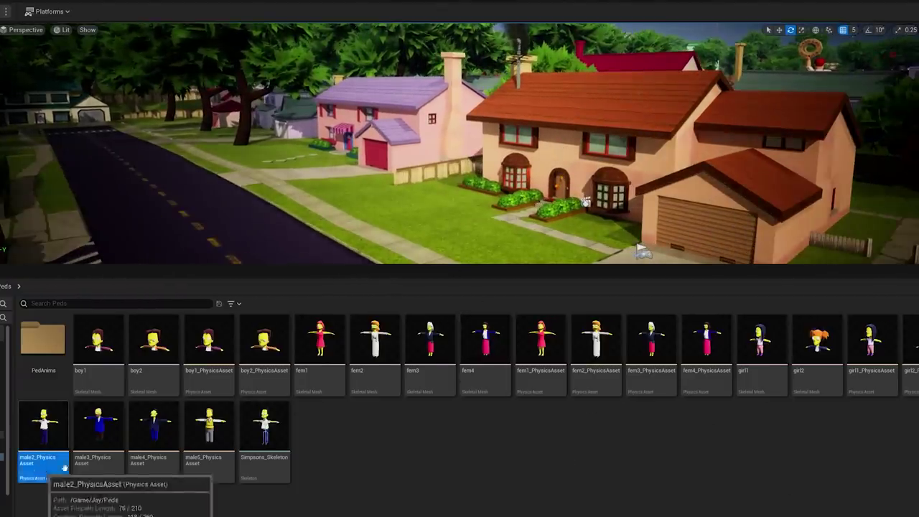
{"action": "left_click", "coordinate": [495, 413]}
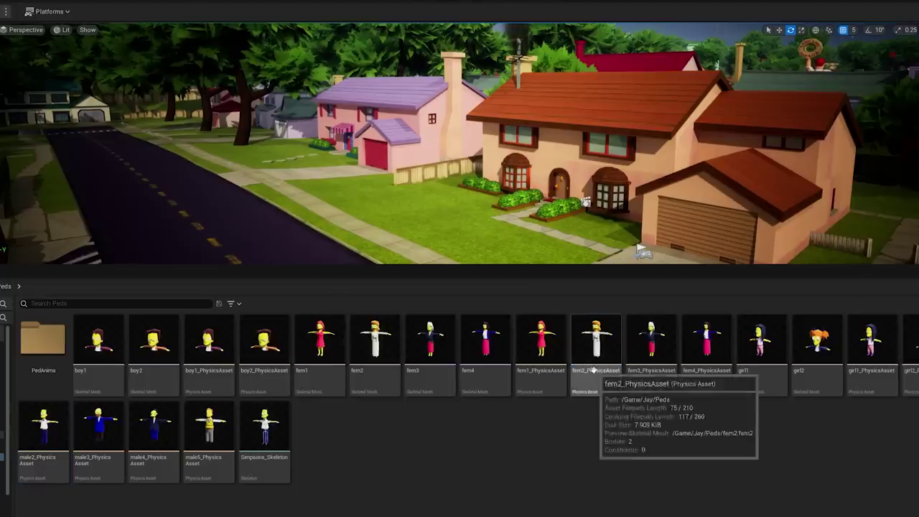
{"action": "left_click", "coordinate": [431, 352]}
{"action": "left_click", "coordinate": [373, 359]}
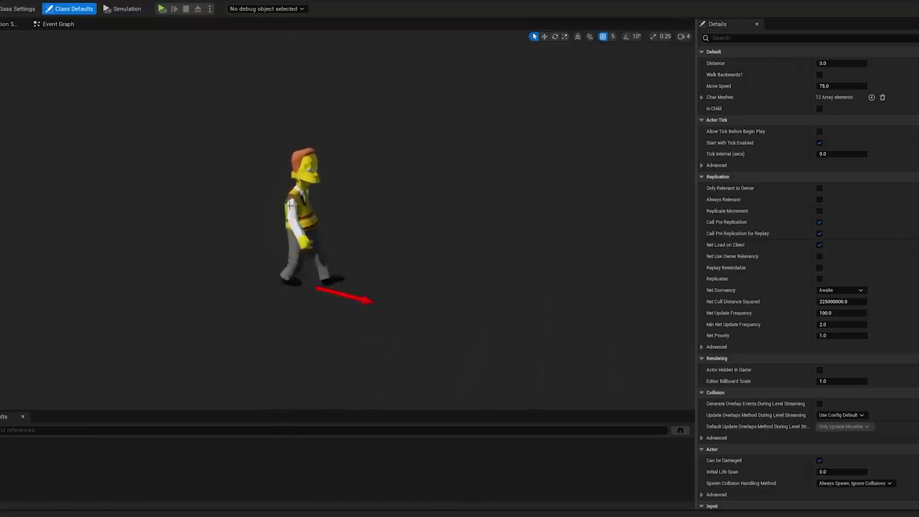
Review the random skeletal mesh selection in the footpath NPC's event graph, including its Char Meshes variable.
{"action": "left_click", "coordinate": [56, 25]}
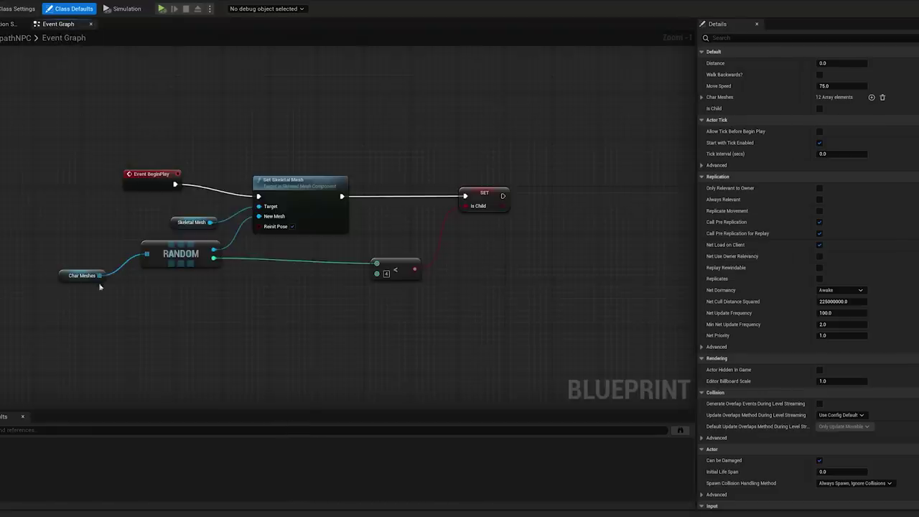
{"action": "left_click_drag", "start_coordinate": [35, 332], "coordinate": [365, 122]}
{"action": "left_click", "coordinate": [78, 337]}
{"action": "left_click", "coordinate": [80, 276]}
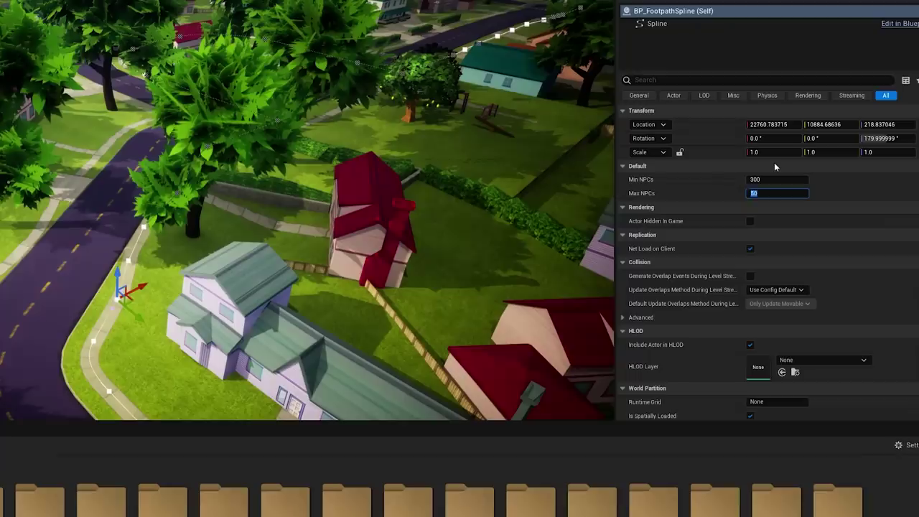
Set the BP_FootpathSpline actor's Max NPCs to 300 and check the pedestrian crowd around the crosswalks.
{"action": "type", "text": "300"}
{"action": "key", "text": "Return"}
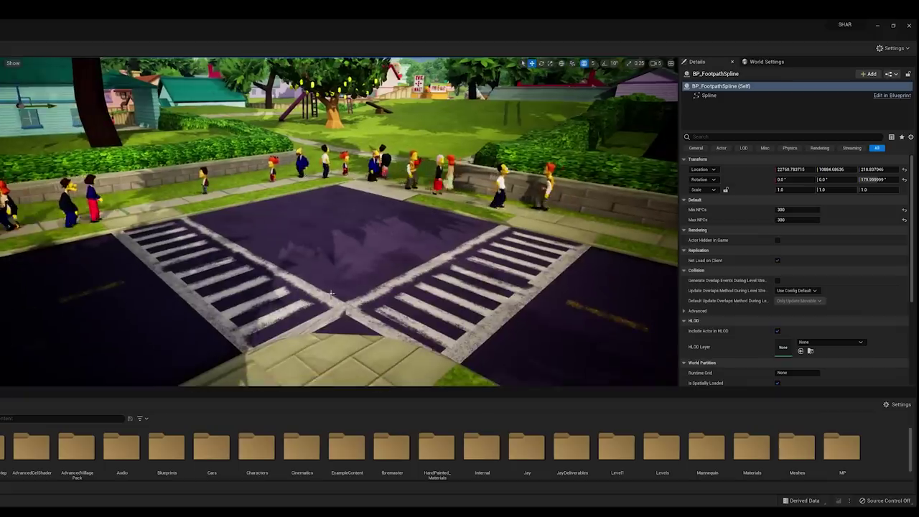
{"action": "key", "text": "d"}
{"action": "right_click_drag", "start_coordinate": [340, 256], "coordinate": [350, 255]}
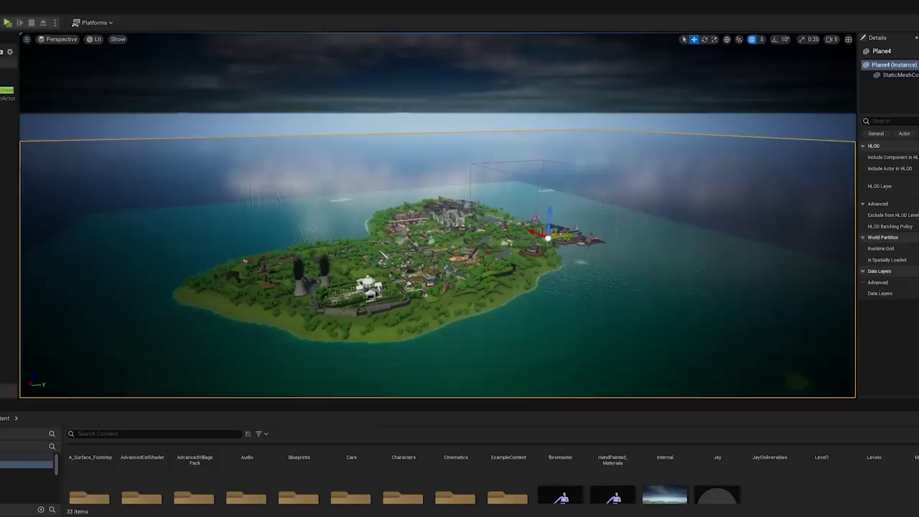
Examine the whole island map, the dome enclosing it, and the Tea Factory and Slide Factory buildings.
{"action": "right_click_drag", "start_coordinate": [397, 151], "coordinate": [384, 166]}
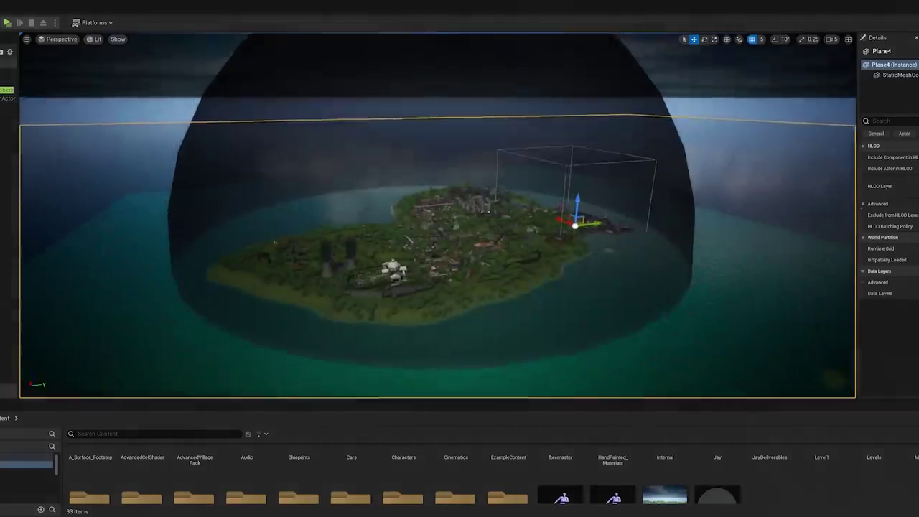
{"action": "right_click_drag", "start_coordinate": [396, 172], "coordinate": [397, 154]}
{"action": "right_click_drag", "start_coordinate": [452, 186], "coordinate": [452, 192]}
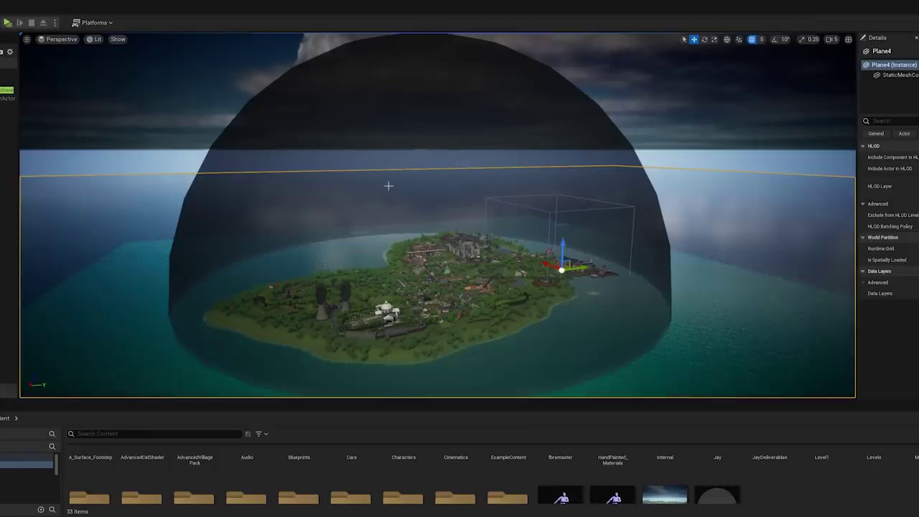
{"action": "right_click_drag", "start_coordinate": [381, 174], "coordinate": [377, 197]}
{"action": "right_click_drag", "start_coordinate": [486, 247], "coordinate": [482, 248]}
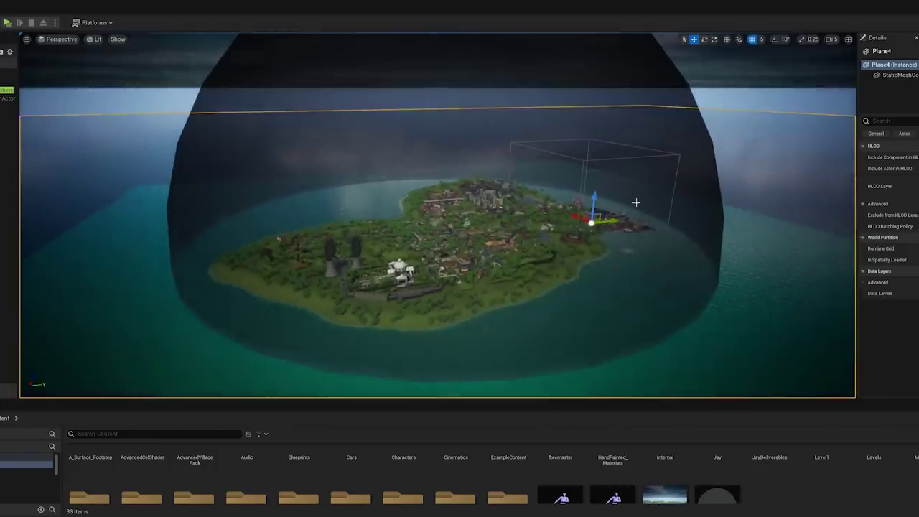
{"action": "right_click_drag", "start_coordinate": [577, 231], "coordinate": [632, 226]}
{"action": "mouse_move", "coordinate": [422, 251]}
{"action": "right_mouse_down"}
{"action": "mouse_move", "coordinate": [466, 252]}
{"action": "mouse_move", "coordinate": [422, 251]}
{"action": "right_mouse_up"}
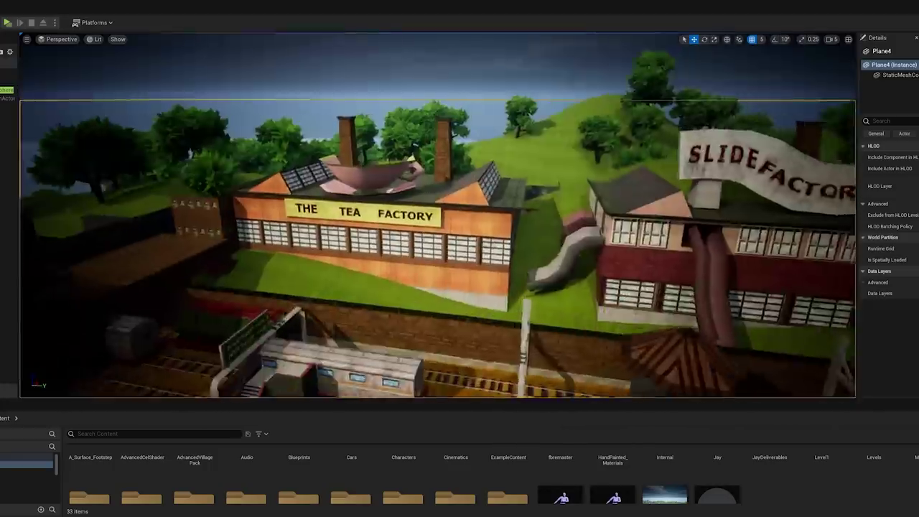
Look around the railway yard and hillside beside the Tea Factory and Slide Factory.
{"action": "right_click_drag", "start_coordinate": [421, 250], "coordinate": [431, 251]}
{"action": "right_click_drag", "start_coordinate": [488, 233], "coordinate": [360, 216]}
{"action": "right_click_drag", "start_coordinate": [489, 105], "coordinate": [546, 107]}
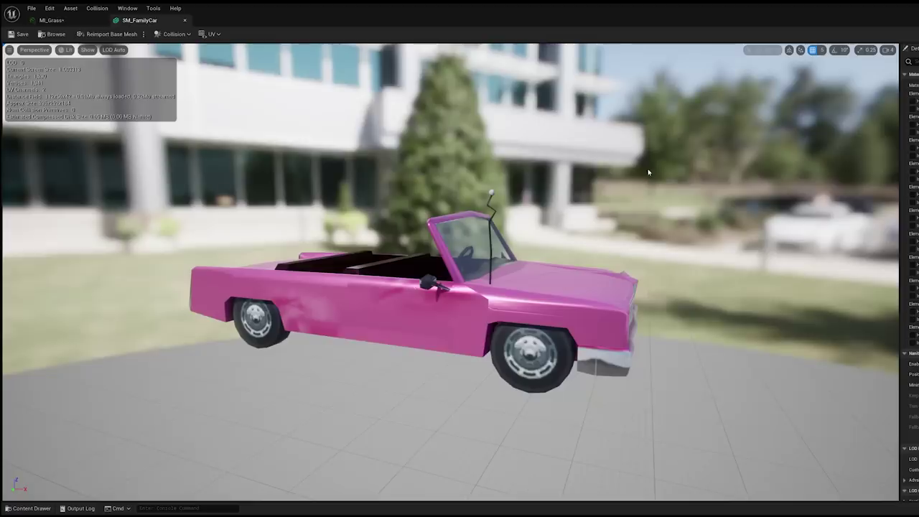
Inspect the SM_FamilyCar mesh from several angles and read the e-mail with the attached Pink Sedan model and textures.
{"action": "middle_click_drag", "start_coordinate": [550, 203], "coordinate": [603, 236]}
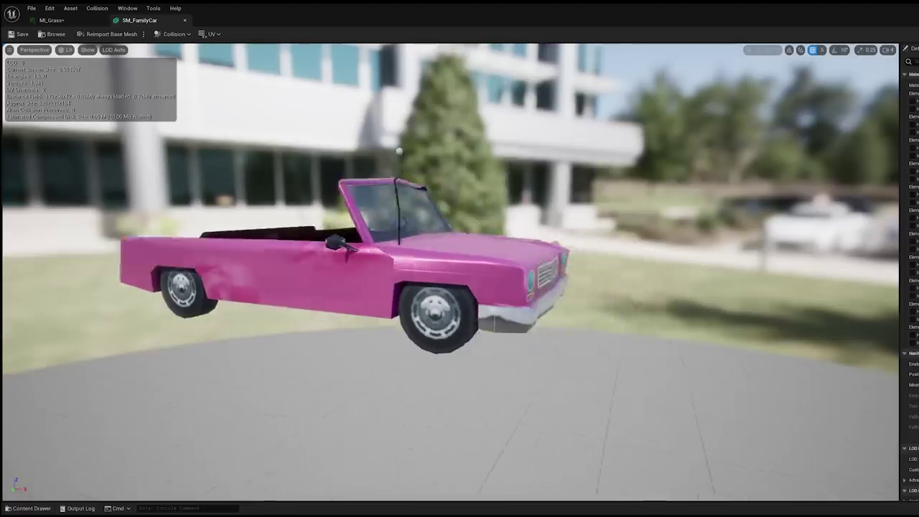
{"action": "right_click_drag", "start_coordinate": [603, 236], "coordinate": [453, 245]}
{"action": "right_click_drag", "start_coordinate": [519, 255], "coordinate": [466, 256]}
{"action": "scroll", "coordinate": [465, 256], "scroll_direction": "down", "scroll_amount": 5}
{"action": "scroll", "coordinate": [458, 256], "scroll_direction": "up", "scroll_amount": 4}
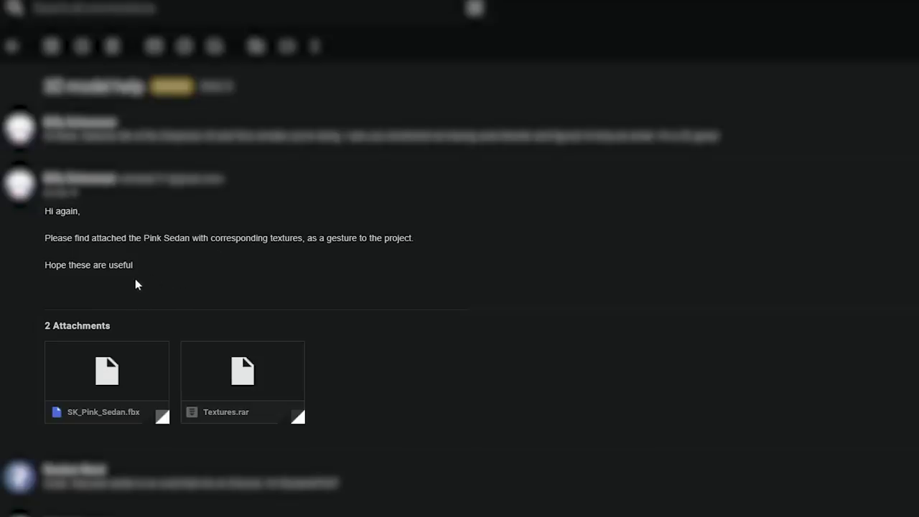
{"action": "left_click_drag", "start_coordinate": [139, 276], "coordinate": [129, 217]}
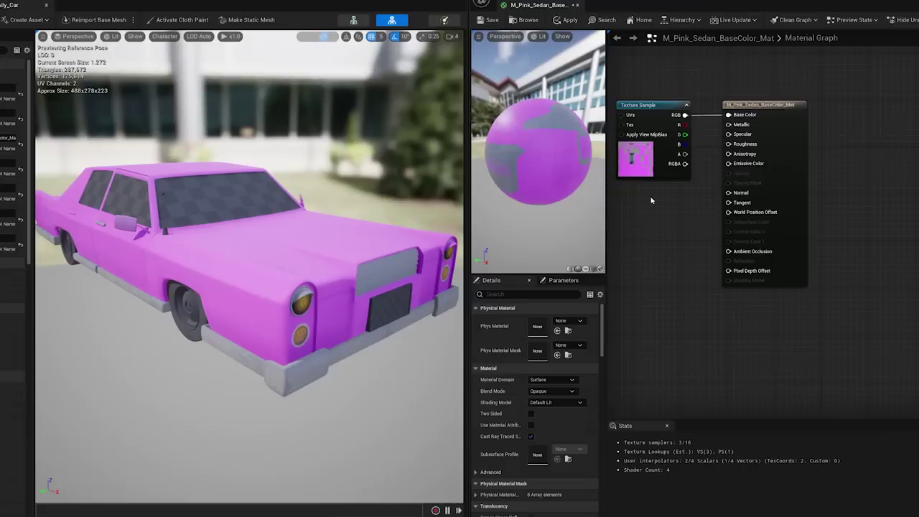
Duplicate the base colour Texture Sample, assign Pink_Sedan_Emissive, wire its RGB output to Emissive Color and apply the material.
{"action": "right_click_drag", "start_coordinate": [654, 199], "coordinate": [686, 234]}
{"action": "left_click_drag", "start_coordinate": [674, 193], "coordinate": [673, 116]}
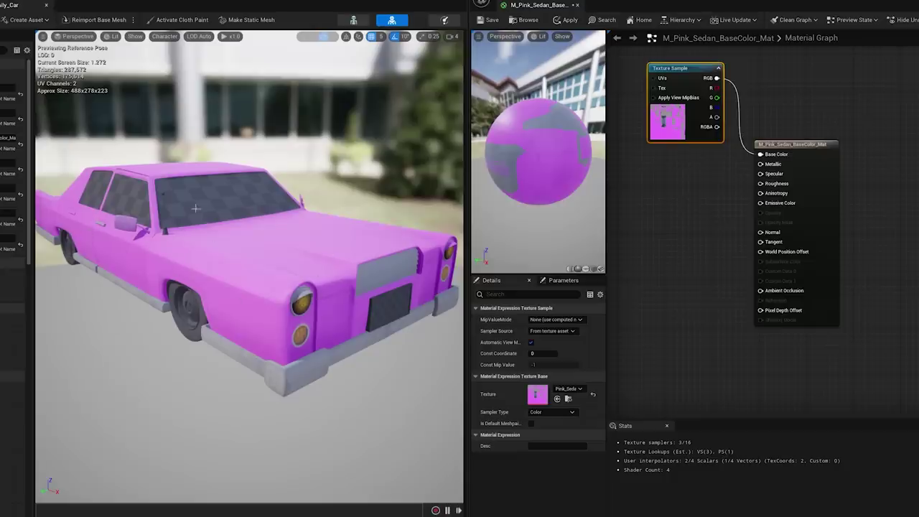
{"action": "left_click_drag", "start_coordinate": [811, 248], "coordinate": [893, 196]}
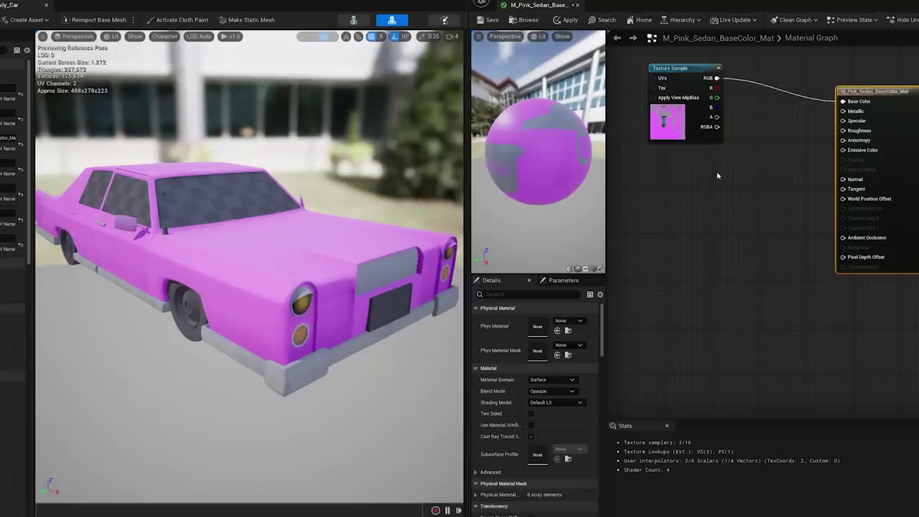
{"action": "left_click_drag", "start_coordinate": [679, 124], "coordinate": [693, 109]}
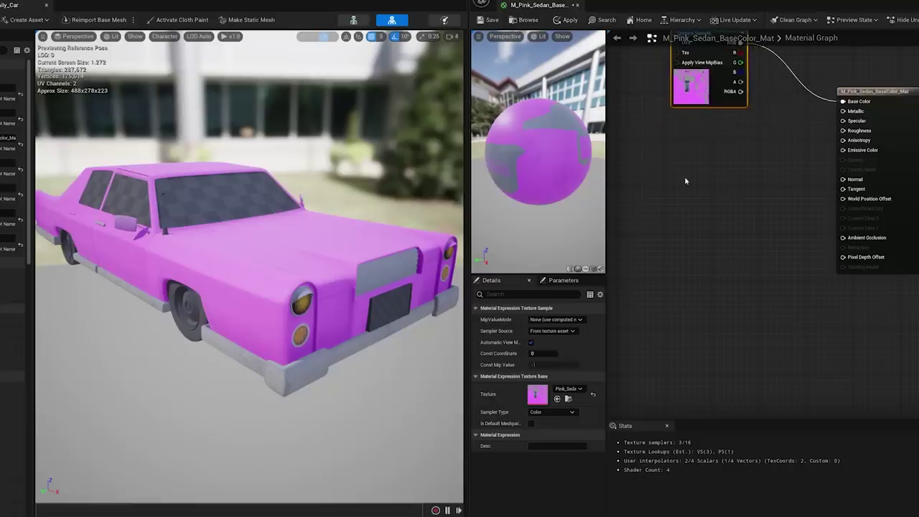
{"action": "key", "text": "ctrl+d"}
{"action": "left_click", "coordinate": [579, 388]}
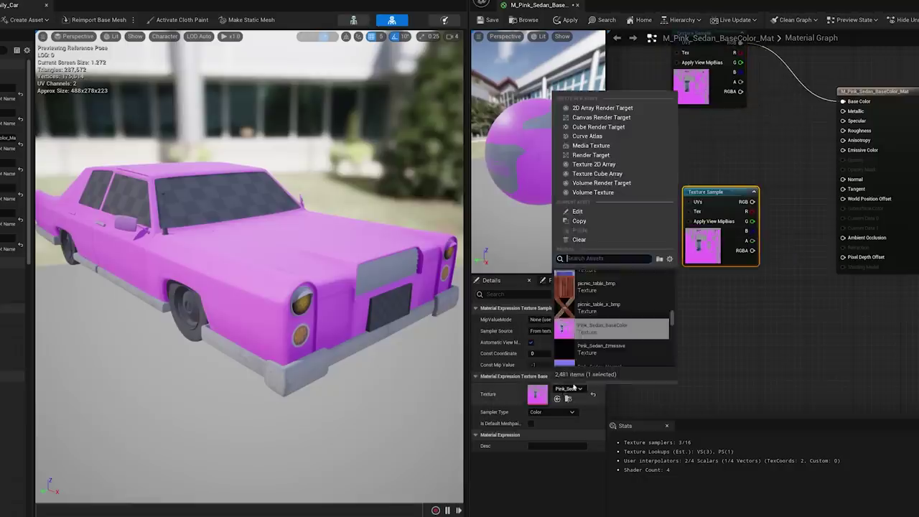
{"action": "left_click", "coordinate": [601, 348]}
{"action": "left_click_drag", "start_coordinate": [753, 202], "coordinate": [848, 150]}
{"action": "left_click", "coordinate": [566, 19]}
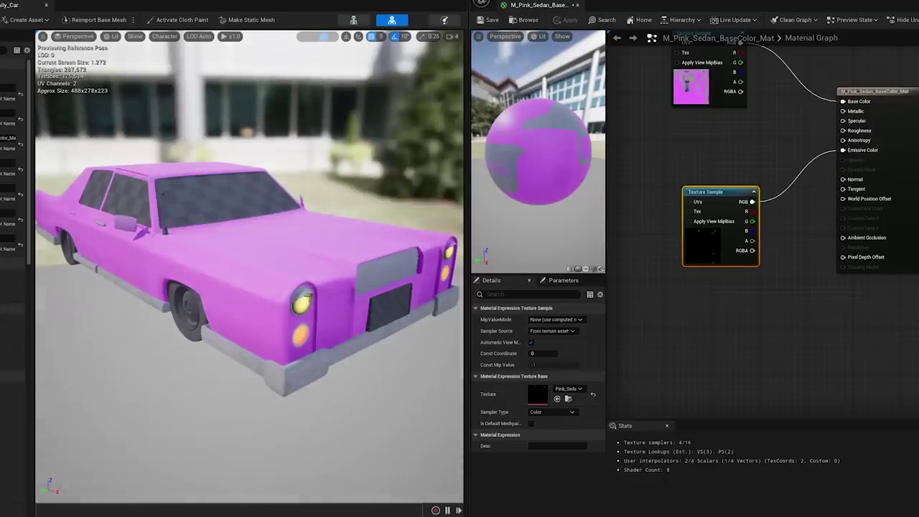
Connect the Pink Sedan normal map's RGB output to the material's Normal input and check the car preview.
{"action": "left_click_drag", "start_coordinate": [718, 191], "coordinate": [707, 116]}
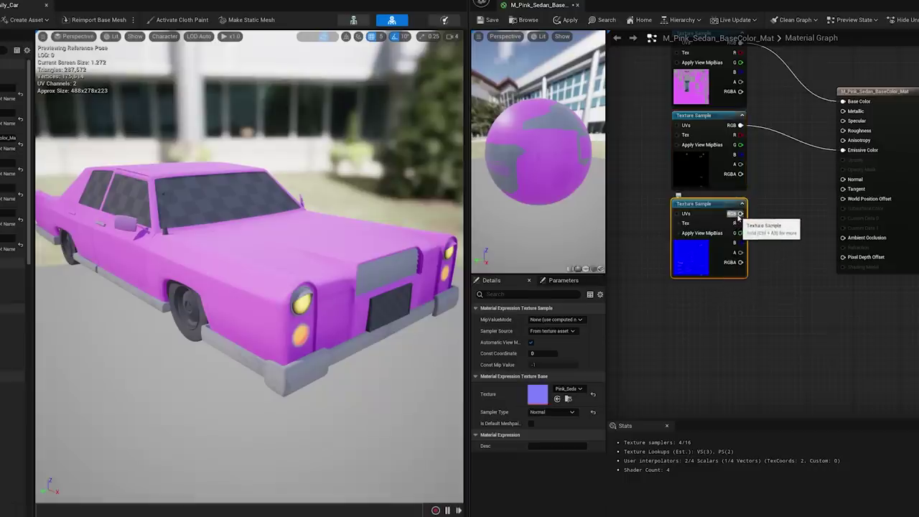
{"action": "left_click_drag", "start_coordinate": [740, 214], "coordinate": [843, 178]}
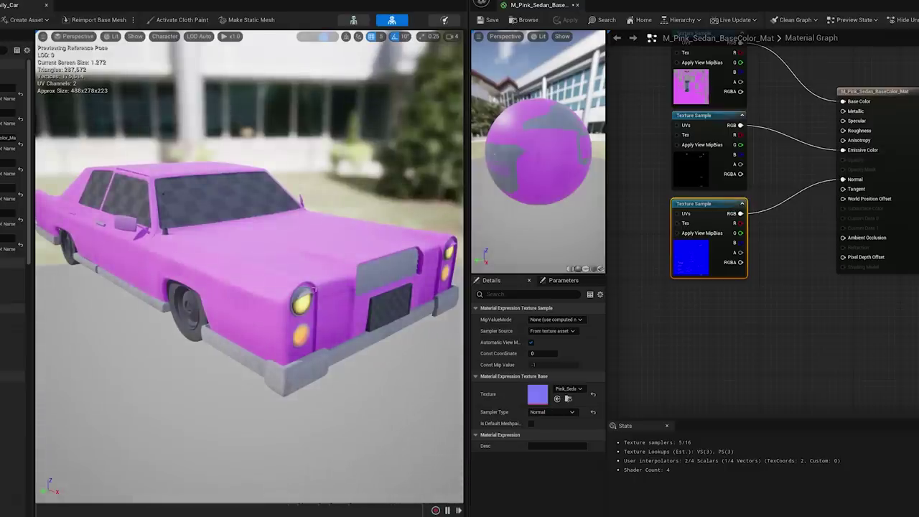
{"action": "right_click_drag", "start_coordinate": [320, 262], "coordinate": [277, 261]}
{"action": "key", "text": "d"}
{"action": "left_click_drag", "start_coordinate": [319, 262], "coordinate": [278, 263]}
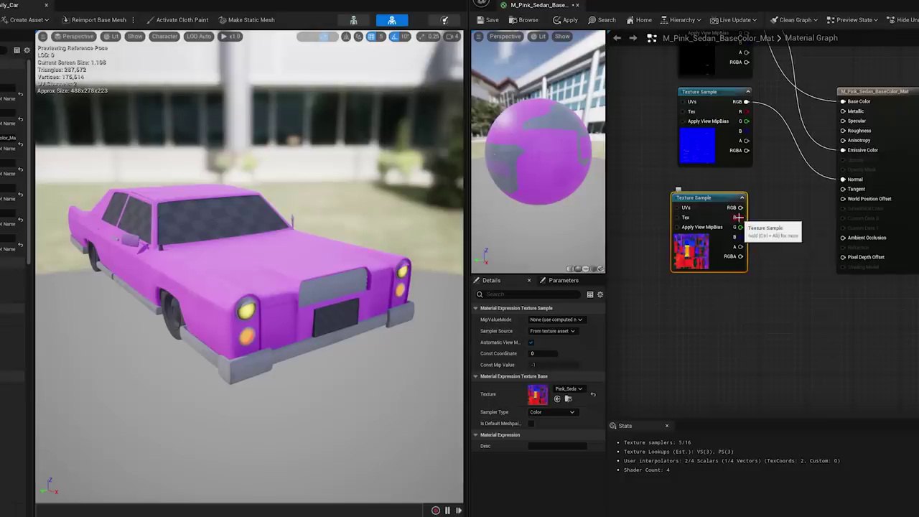
Wire the packed texture's R to Ambient Occlusion, G to Roughness and B to Metallic, and apply the material.
{"action": "left_click_drag", "start_coordinate": [740, 217], "coordinate": [844, 237]}
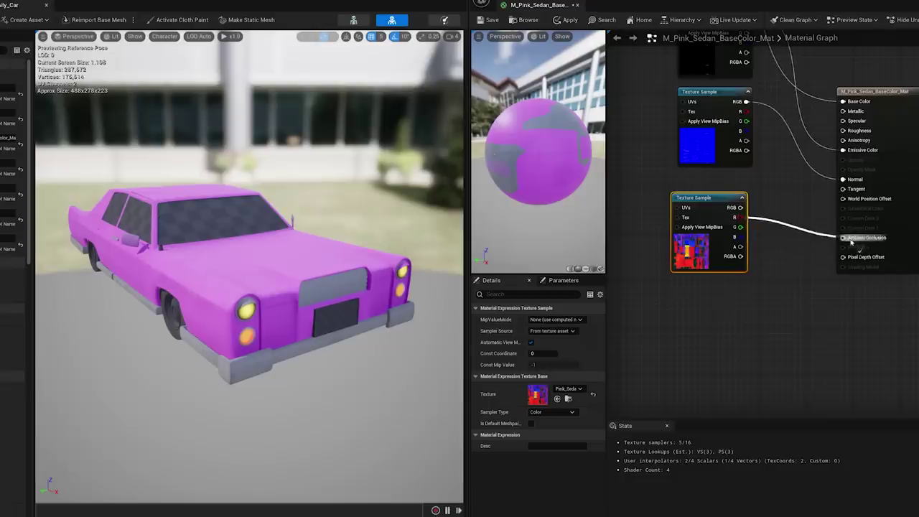
{"action": "left_click_drag", "start_coordinate": [722, 236], "coordinate": [848, 132]}
{"action": "left_click_drag", "start_coordinate": [752, 226], "coordinate": [846, 112]}
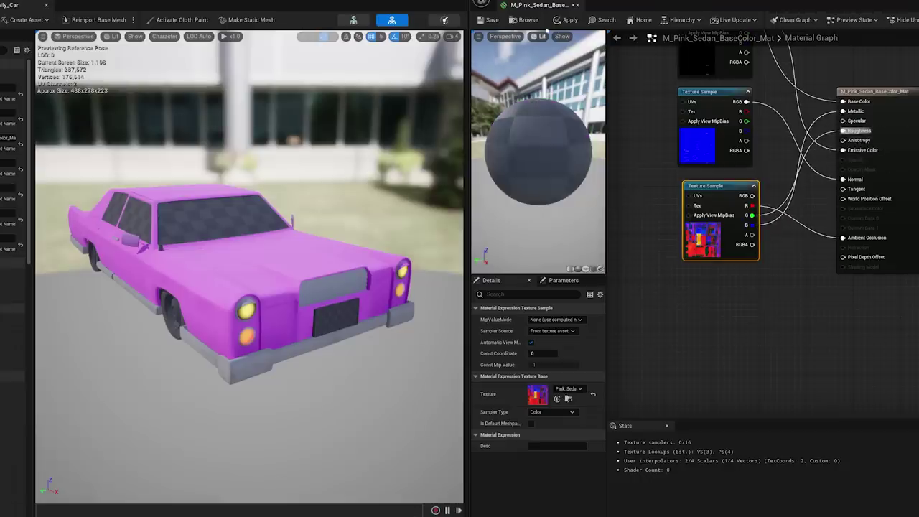
{"action": "left_click", "coordinate": [567, 20]}
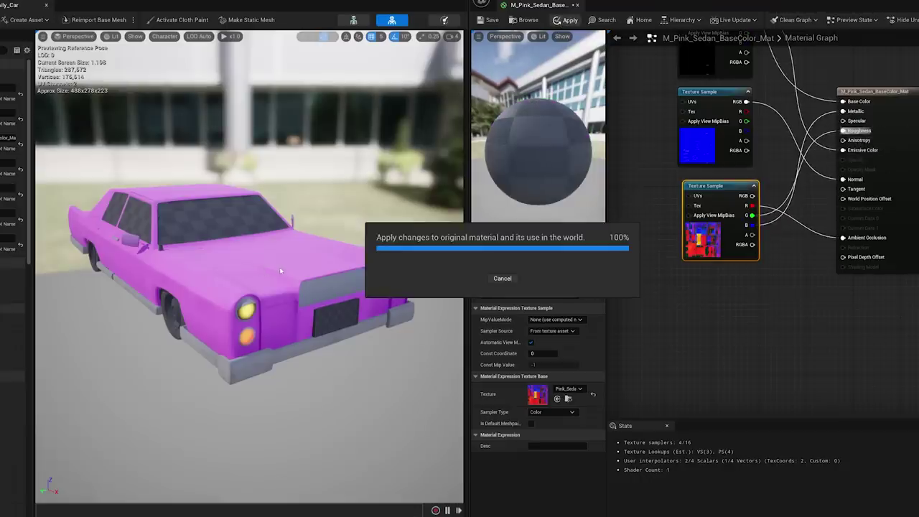
Inspect the sedan's reflective paintwork, headlights and chrome bumpers up close and from low angles.
{"action": "scroll", "coordinate": [266, 271], "scroll_direction": "up", "scroll_amount": 5}
{"action": "right_click_drag", "start_coordinate": [234, 286], "coordinate": [316, 248]}
{"action": "mouse_move", "coordinate": [234, 181]}
{"action": "right_mouse_down"}
{"action": "mouse_move", "coordinate": [215, 194]}
{"action": "mouse_move", "coordinate": [234, 181]}
{"action": "right_mouse_up"}
{"action": "scroll", "coordinate": [232, 219], "scroll_direction": "down", "scroll_amount": 5}
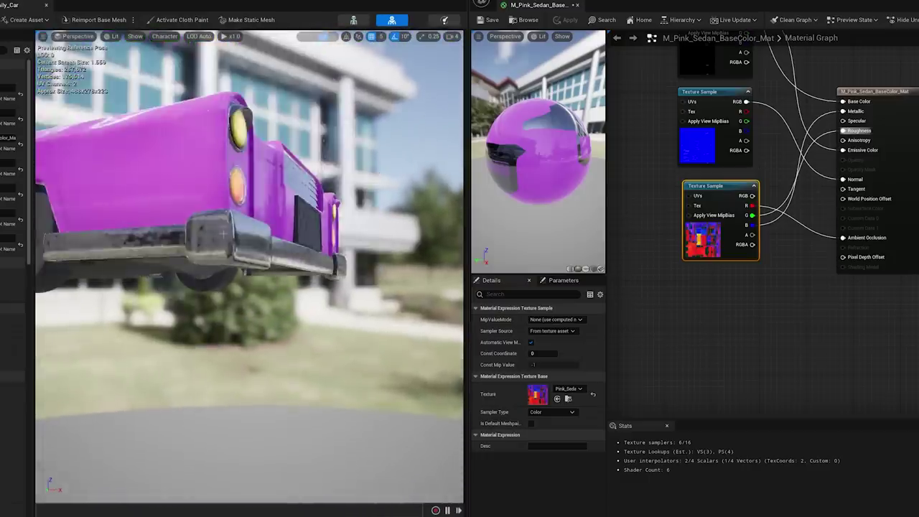
{"action": "right_click_drag", "start_coordinate": [232, 219], "coordinate": [180, 223]}
{"action": "mouse_move", "coordinate": [242, 260]}
{"action": "right_mouse_down"}
{"action": "mouse_move", "coordinate": [276, 276]}
{"action": "mouse_move", "coordinate": [306, 269]}
{"action": "mouse_move", "coordinate": [242, 260]}
{"action": "right_mouse_up"}
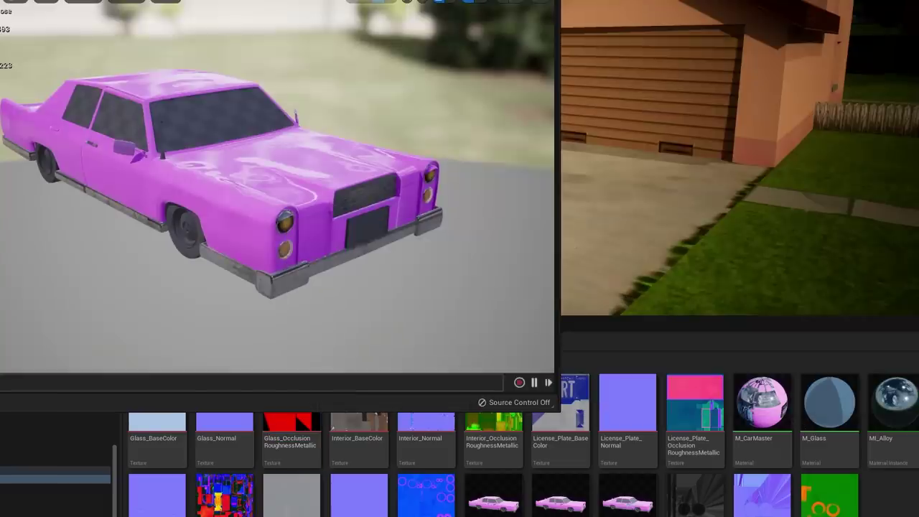
View the sedan with its transparent glass and licence plate materials from another angle.
{"action": "left_click", "coordinate": [898, 428]}
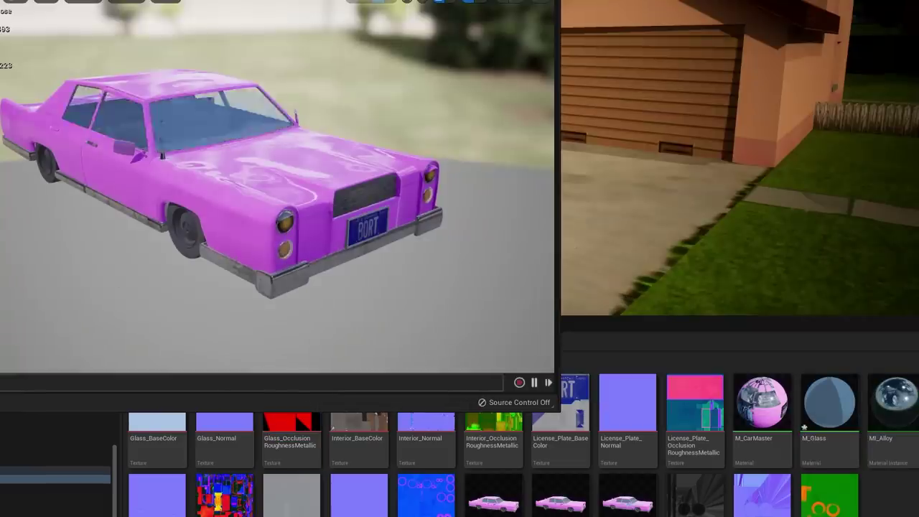
{"action": "right_click_drag", "start_coordinate": [276, 216], "coordinate": [251, 215]}
{"action": "left_click_drag", "start_coordinate": [345, 287], "coordinate": [229, 287]}
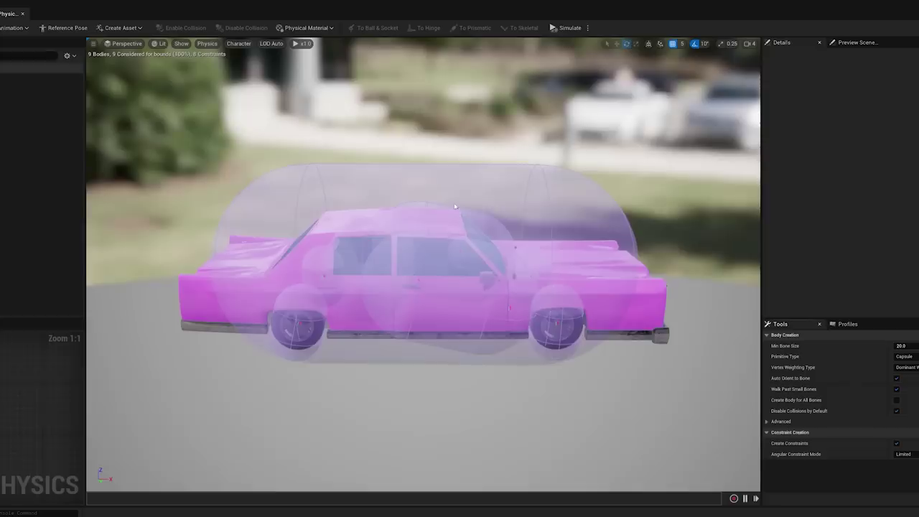
Delete the sedan's existing collision bodies from its physics asset, including the large capsule around the car.
{"action": "right_click_drag", "start_coordinate": [455, 207], "coordinate": [431, 162]}
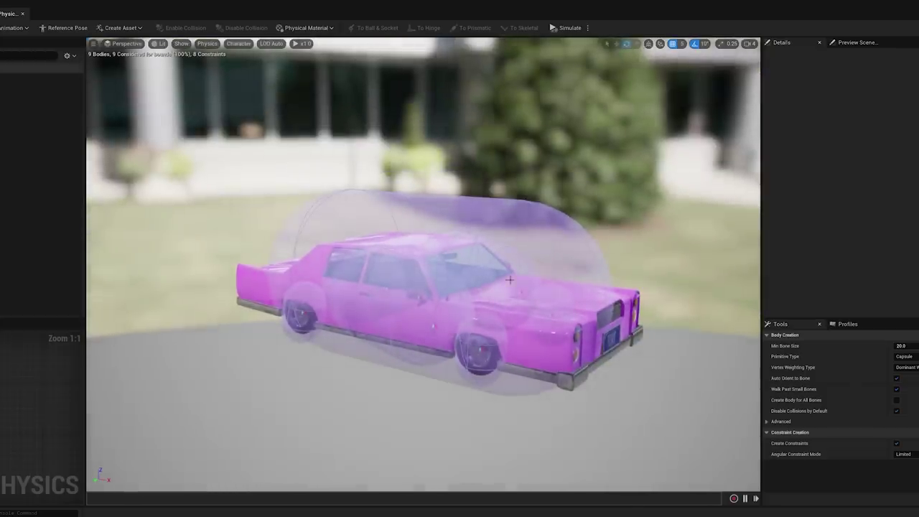
{"action": "left_click", "coordinate": [552, 230]}
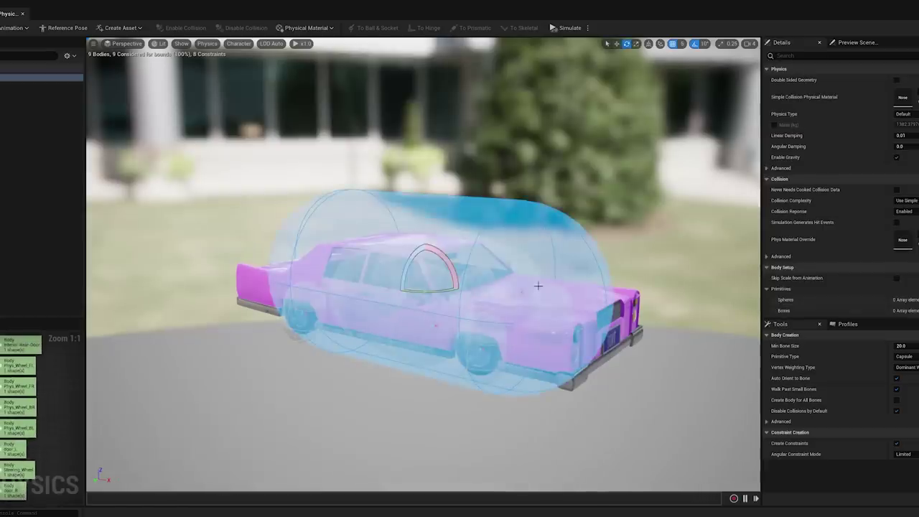
{"action": "key", "text": "Delete"}
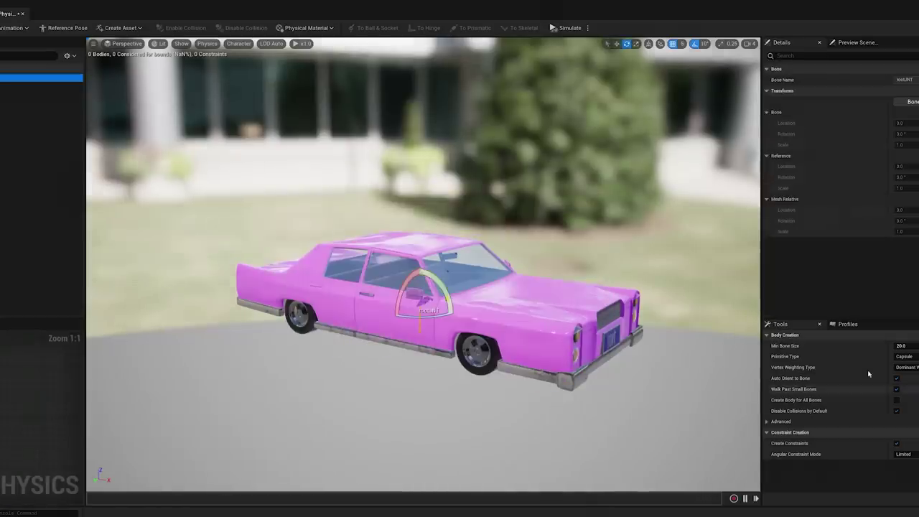
Set the body creation Primitive Type to Single Convex Hull and add a body to the root bone.
{"action": "left_click", "coordinate": [905, 356]}
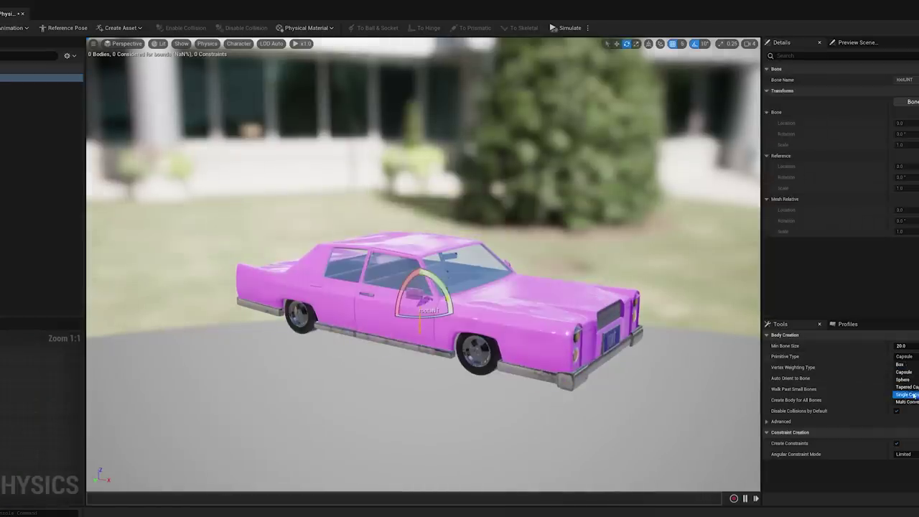
{"action": "left_click", "coordinate": [908, 395]}
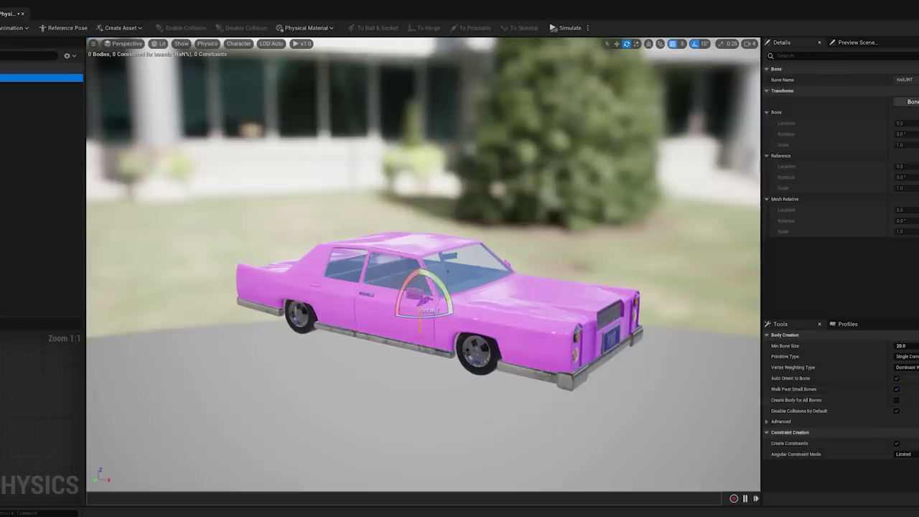
{"action": "left_click", "coordinate": [918, 499]}
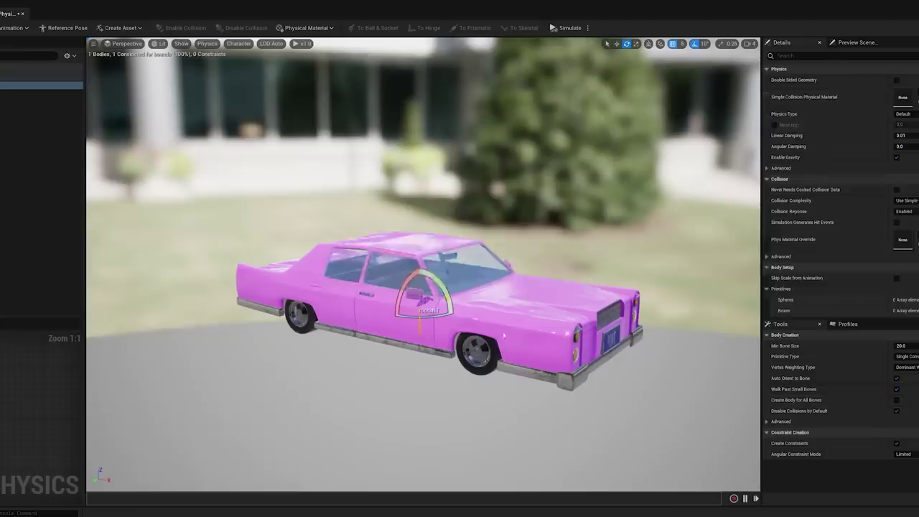
{"action": "left_click", "coordinate": [542, 272]}
Add Sphere collision bodies to the sedan's wheel bones, starting from Phys_Wheel_BL.
{"action": "right_click_drag", "start_coordinate": [543, 272], "coordinate": [724, 268]}
{"action": "key", "text": "a"}
{"action": "key", "text": "s"}
{"action": "key", "text": "a"}
{"action": "right_click_drag", "start_coordinate": [388, 341], "coordinate": [405, 340]}
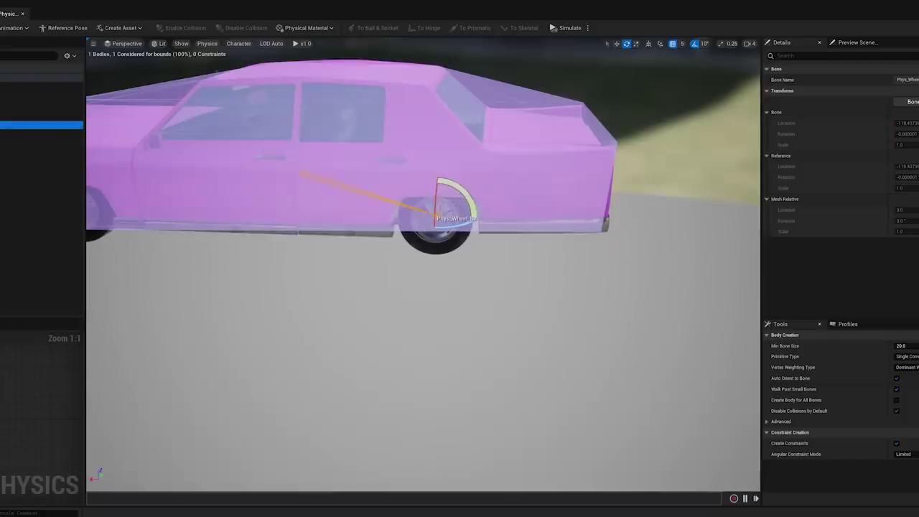
{"action": "right_click", "coordinate": [1, 125]}
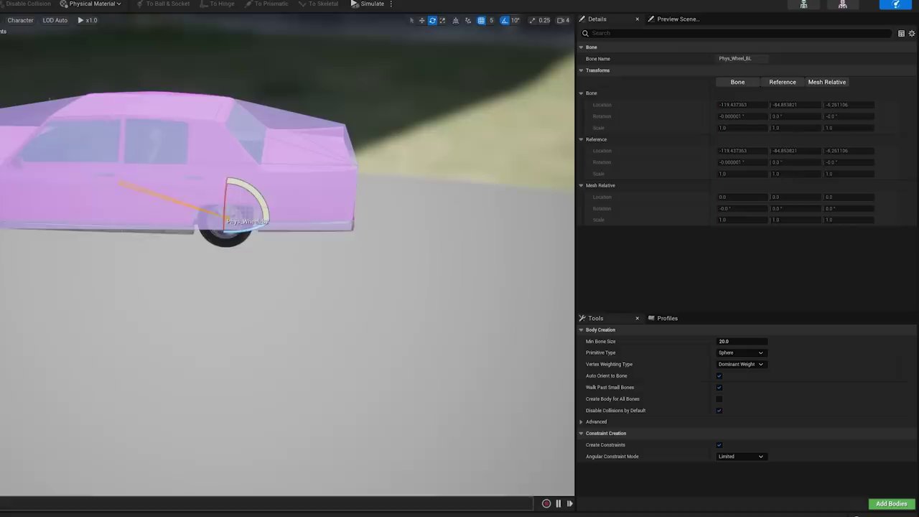
{"action": "left_click", "coordinate": [1, 153], "text": "shift"}
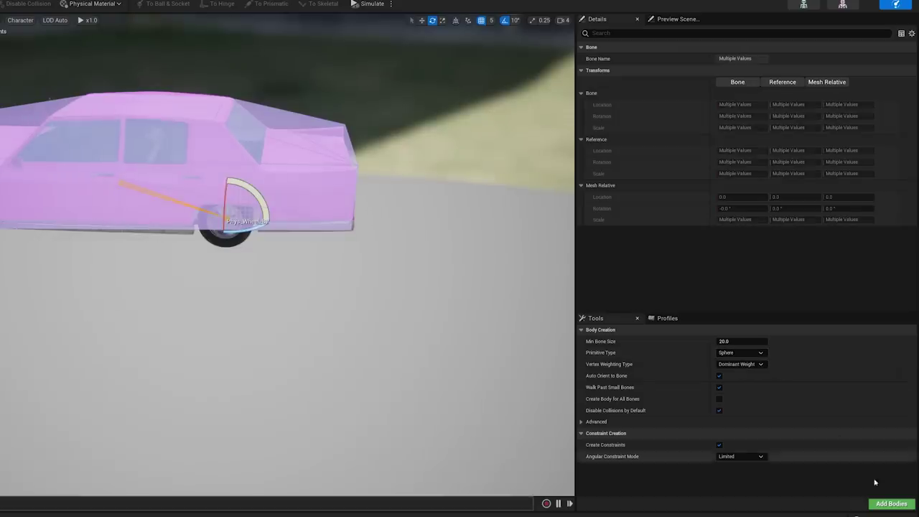
{"action": "left_click", "coordinate": [892, 504]}
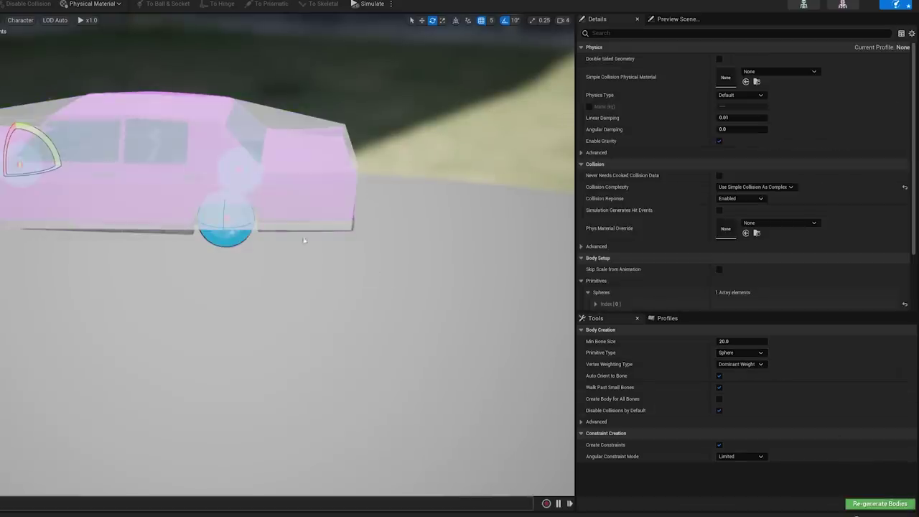
Examine the fit of the wheel spheres and convex hull around the sedan from the side and at a distance.
{"action": "right_click_drag", "start_coordinate": [278, 229], "coordinate": [306, 173]}
{"action": "scroll", "coordinate": [460, 253], "scroll_direction": "up", "scroll_amount": 5}
{"action": "middle_click_drag", "start_coordinate": [457, 255], "coordinate": [316, 253]}
{"action": "scroll", "coordinate": [470, 252], "scroll_direction": "down", "scroll_amount": 3}
{"action": "middle_click_drag", "start_coordinate": [481, 240], "coordinate": [485, 240]}
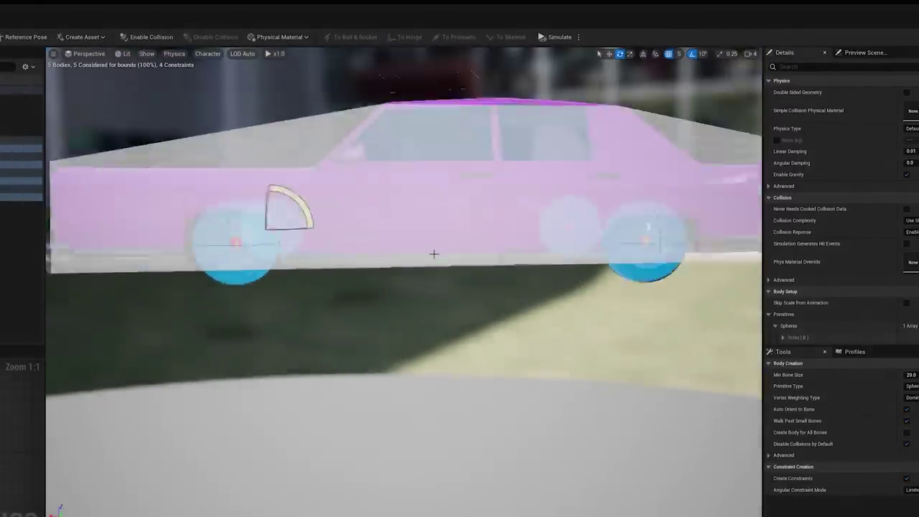
{"action": "left_click", "coordinate": [439, 295]}
{"action": "scroll", "coordinate": [429, 307], "scroll_direction": "down", "scroll_amount": 5}
{"action": "right_click_drag", "start_coordinate": [429, 307], "coordinate": [429, 374]}
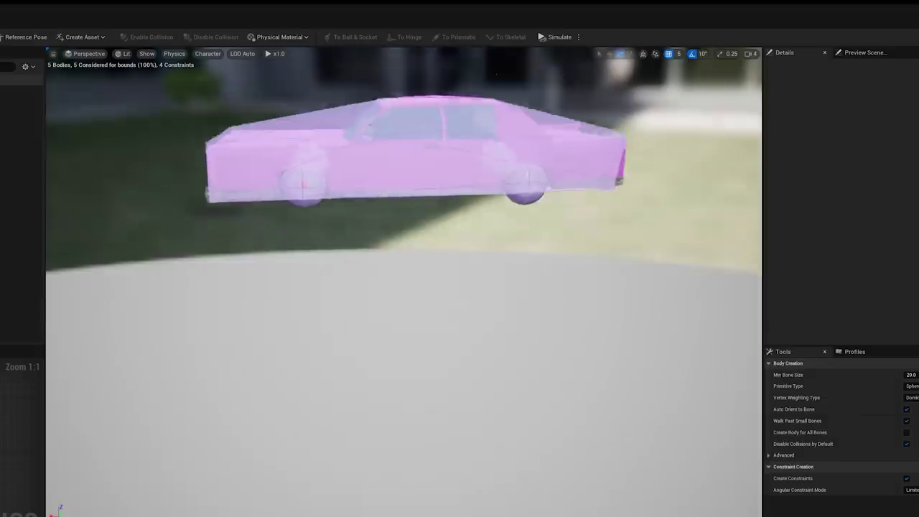
{"action": "scroll", "coordinate": [429, 286], "scroll_direction": "up", "scroll_amount": 1}
{"action": "middle_click_drag", "start_coordinate": [428, 292], "coordinate": [409, 248]}
{"action": "scroll", "coordinate": [431, 263], "scroll_direction": "down", "scroll_amount": 3}
{"action": "scroll", "coordinate": [408, 249], "scroll_direction": "up", "scroll_amount": 2}
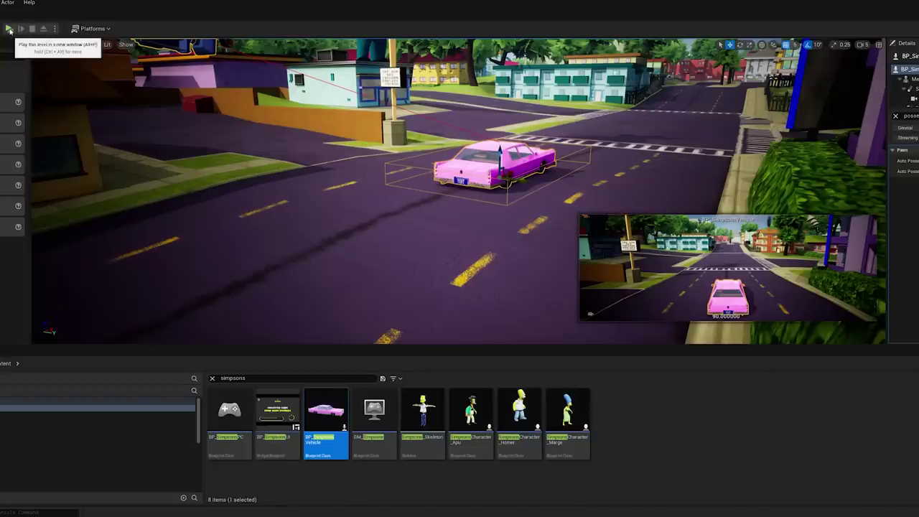
Play the level in a new window and test-drive the pink sedan along the street past Krusty Burger.
{"action": "key", "text": "alt+p"}
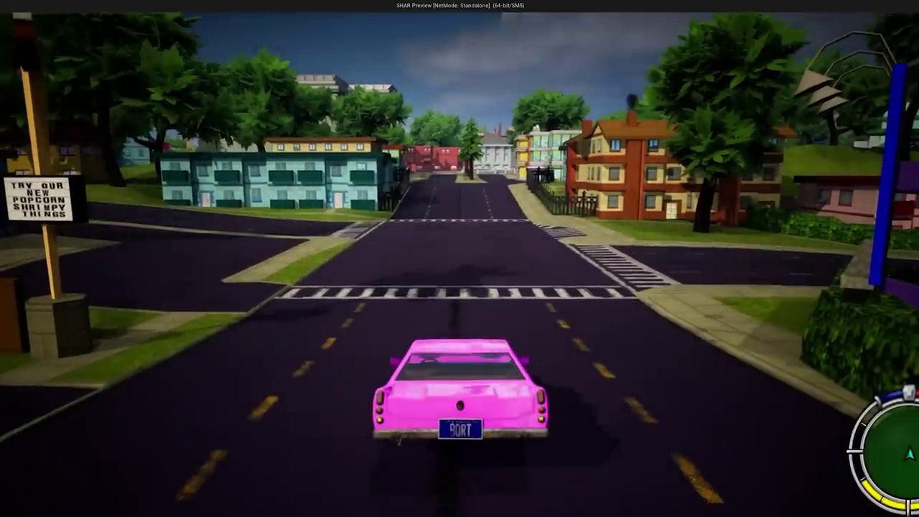
{"action": "key", "text": "a"}
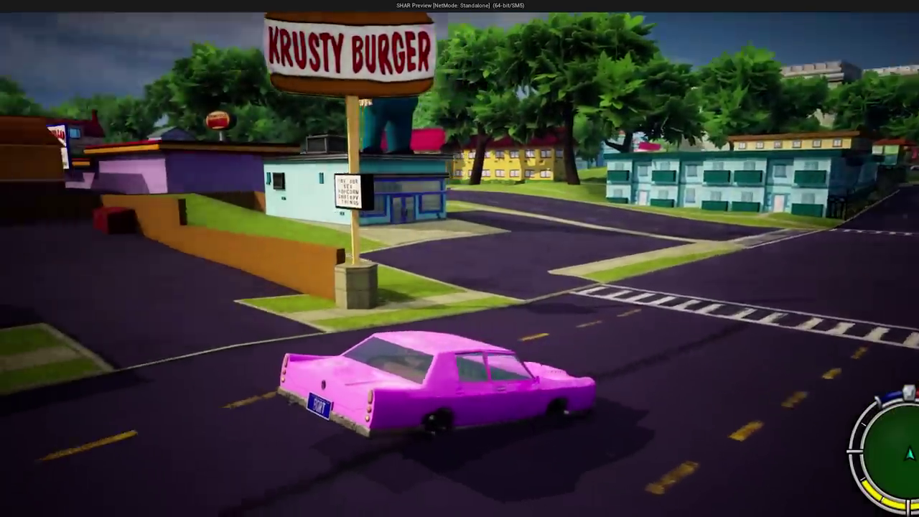
{"action": "key", "text": "w"}
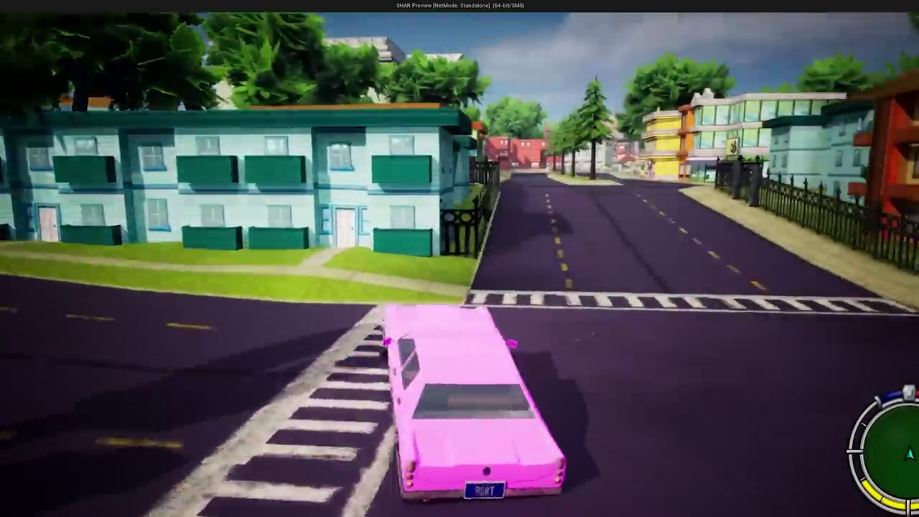
Steer the pink sedan left through the crosswalk intersection during the test-drive.
{"action": "key", "text": "a"}
{"action": "key", "text": "a"}
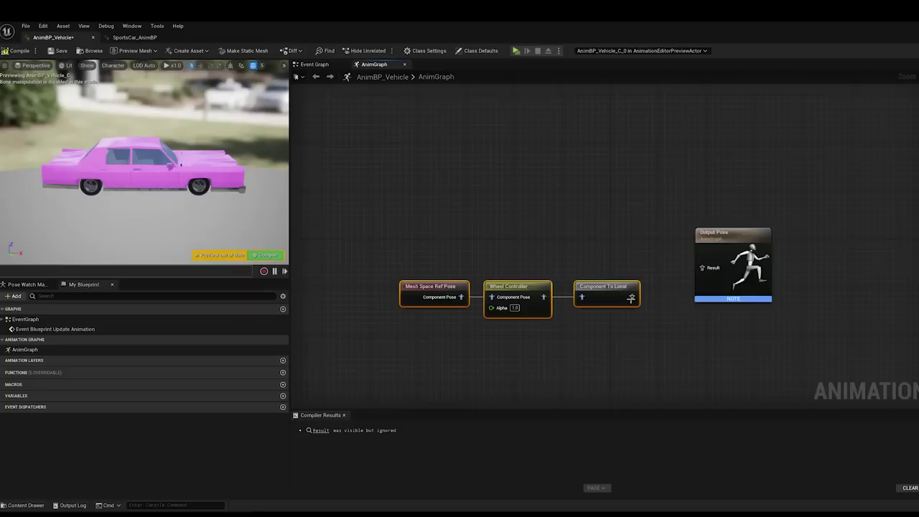
Connect the Component To Local node to the Output Pose result in AnimBP_Vehicle's AnimGraph and compile the blueprint.
{"action": "left_click_drag", "start_coordinate": [631, 297], "coordinate": [703, 268]}
{"action": "left_click", "coordinate": [519, 287]}
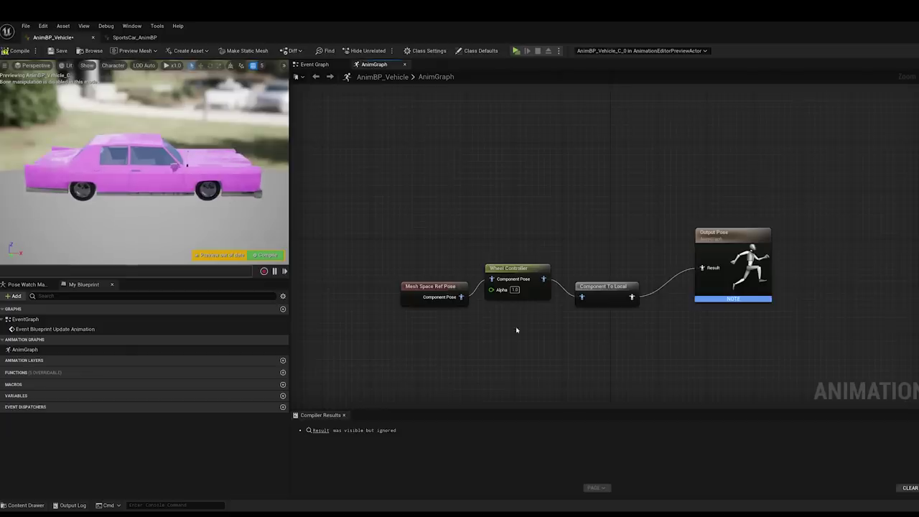
{"action": "left_click", "coordinate": [19, 51]}
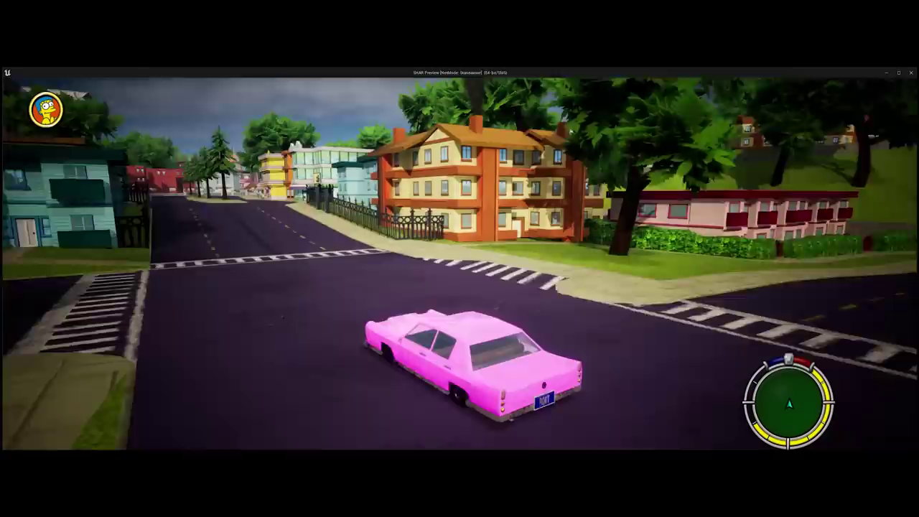
Test-drive the sedan from the intersection through town, past the red buildings and the Screaming Monkey Medical Research Center.
{"action": "key", "text": "a"}
{"action": "key", "text": "a"}
{"action": "key", "text": "d"}
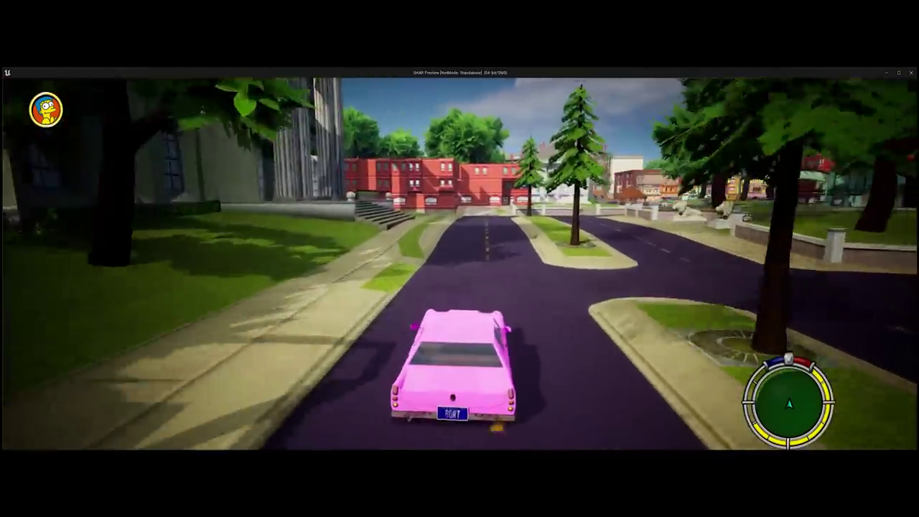
{"action": "key", "text": "a"}
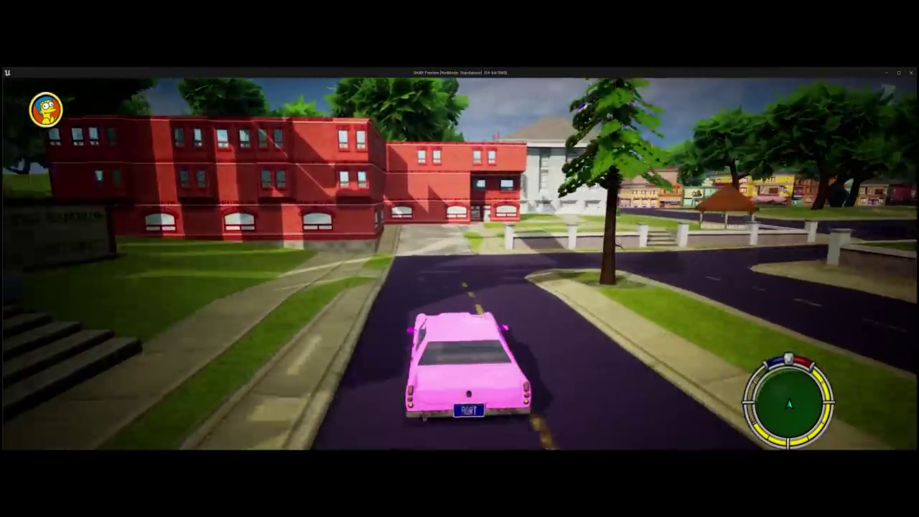
{"action": "key", "text": "d"}
{"action": "key", "text": "a"}
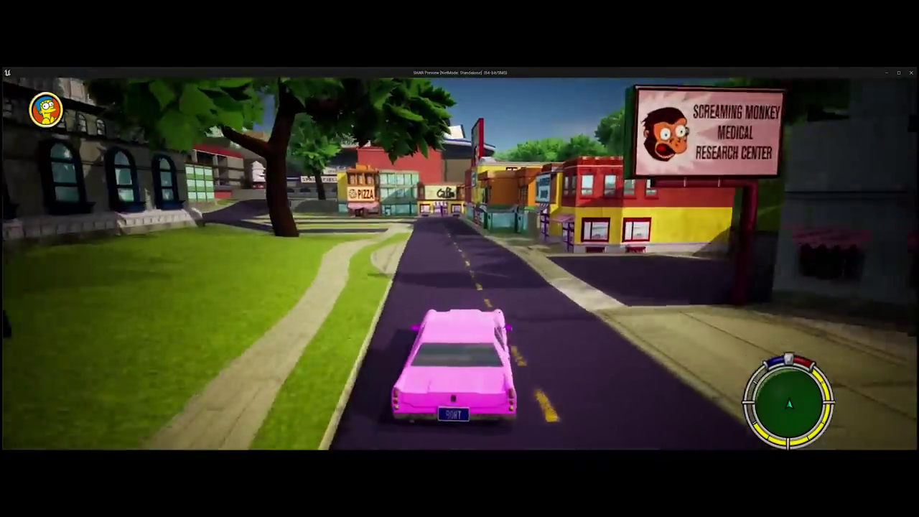
{"action": "key", "text": "d"}
{"action": "key", "text": "d"}
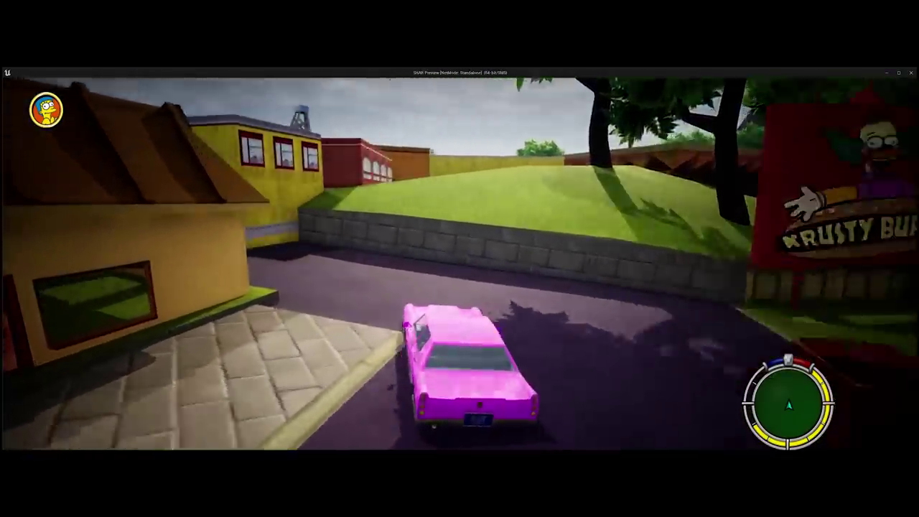
Drive the sedan past Krusty Burger, jump the bridge ramp and turn at the crosswalk near Springfield Gasoline.
{"action": "key", "text": "w"}
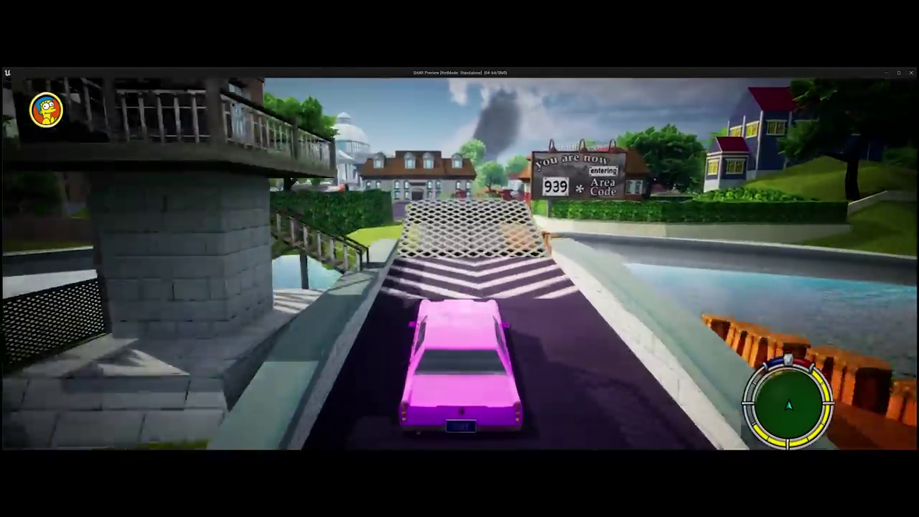
{"action": "key", "text": "w"}
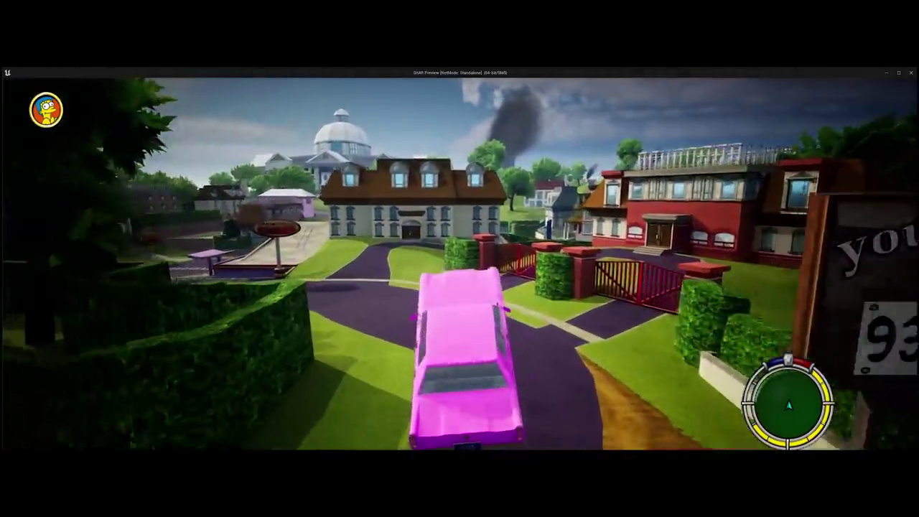
{"action": "key", "text": "w"}
{"action": "key", "text": "a"}
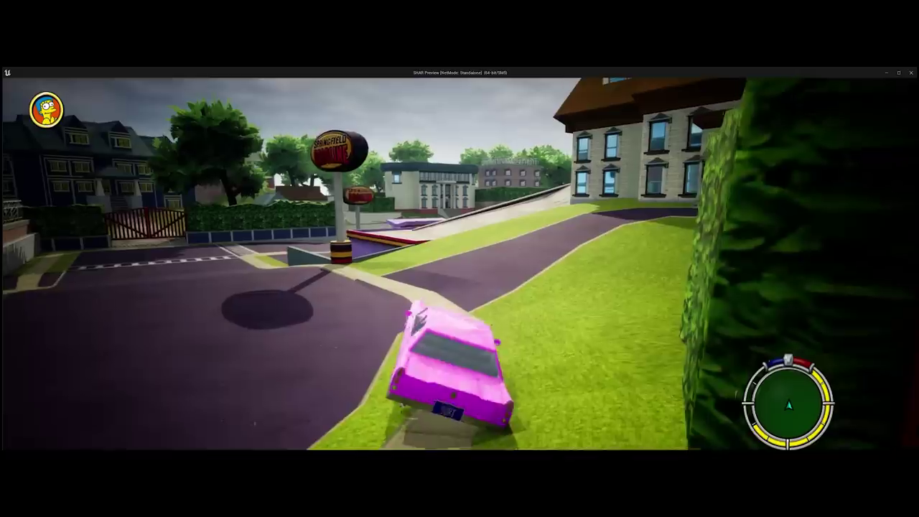
{"action": "key", "text": "w"}
{"action": "key", "text": "a"}
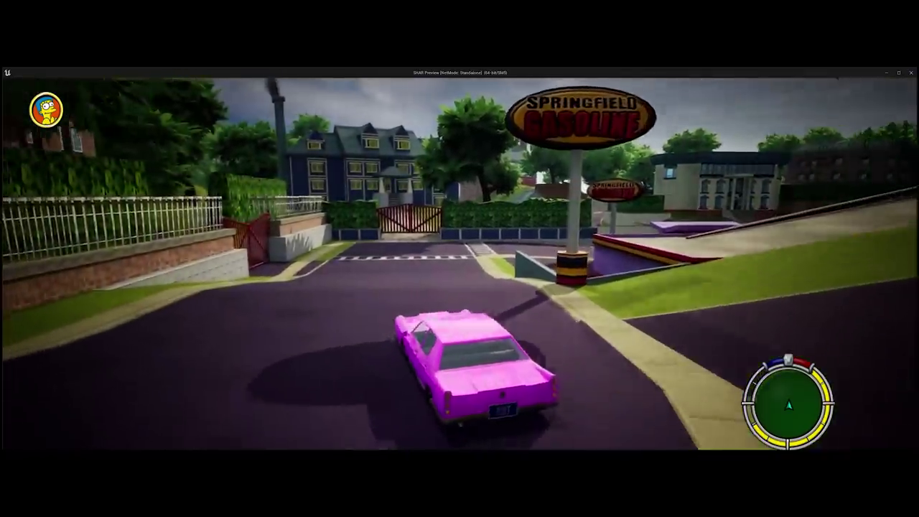
{"action": "key", "text": "w"}
{"action": "key", "text": "d"}
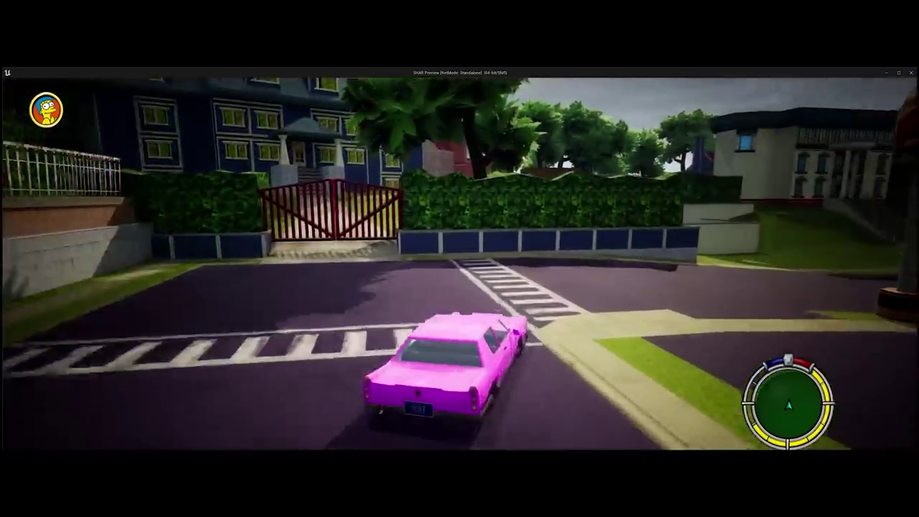
{"action": "key", "text": "d"}
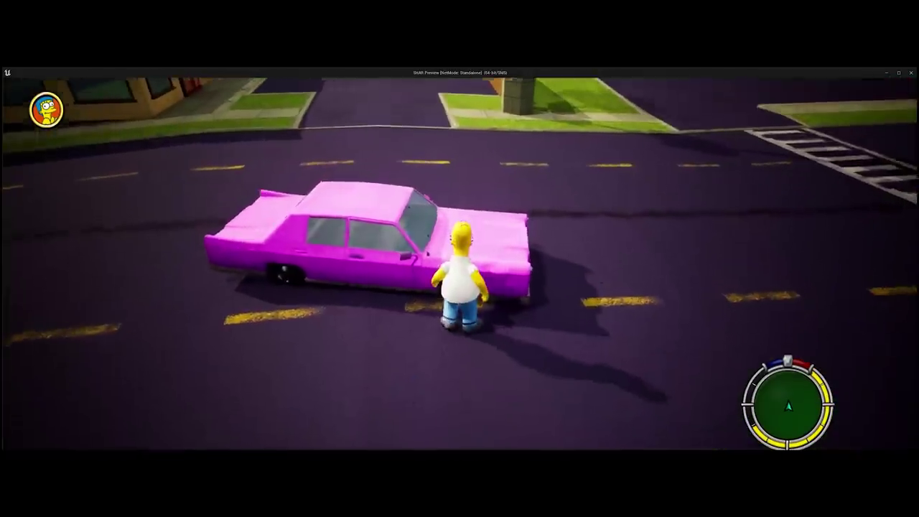
Walk Homer around the parked sedan and run him into its side and front to test the collision.
{"action": "key", "text": "w"}
{"action": "key", "text": "d"}
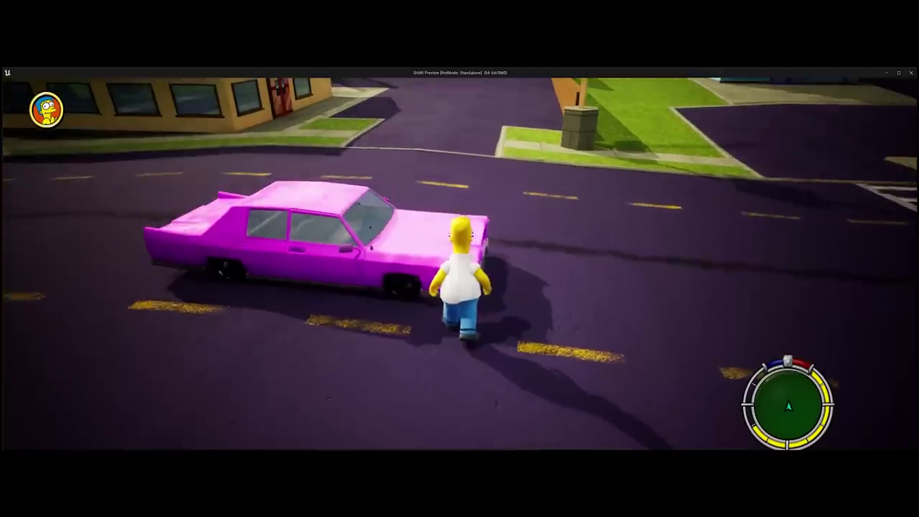
{"action": "key", "text": "d"}
{"action": "key", "text": "w"}
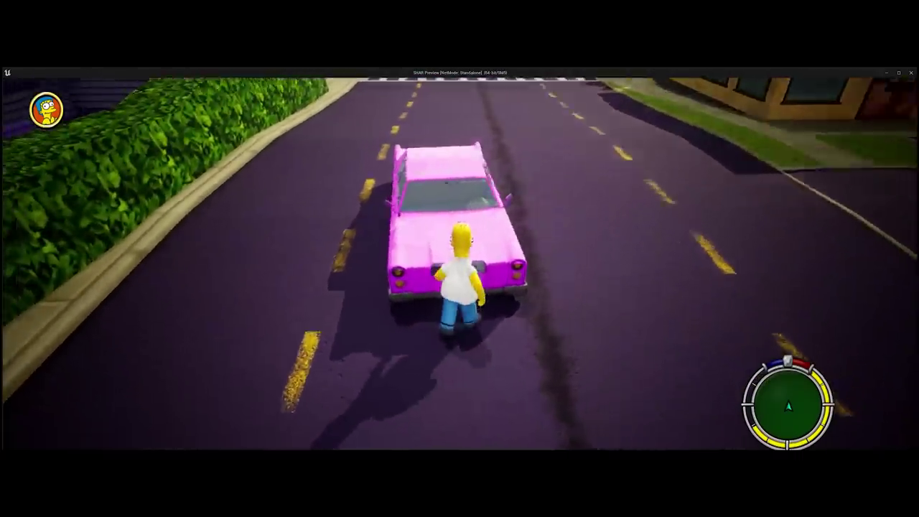
{"action": "key", "text": "w"}
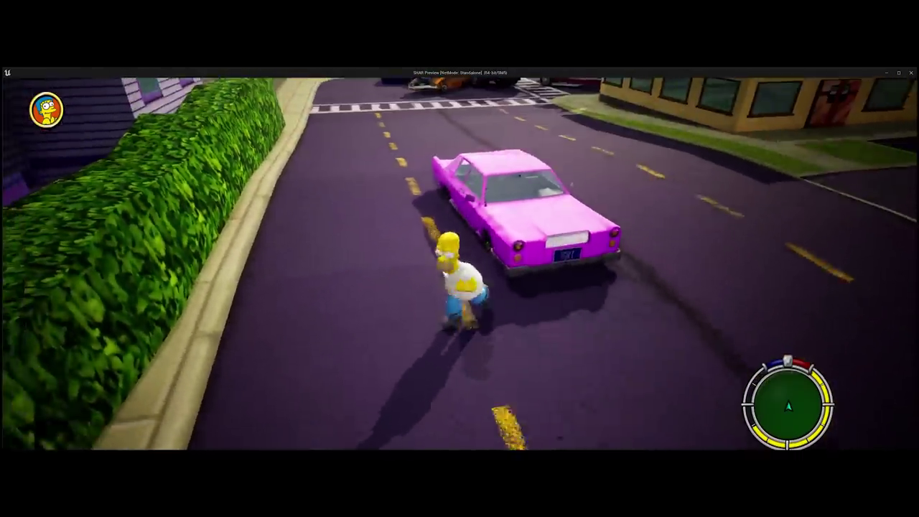
{"action": "key", "text": "w"}
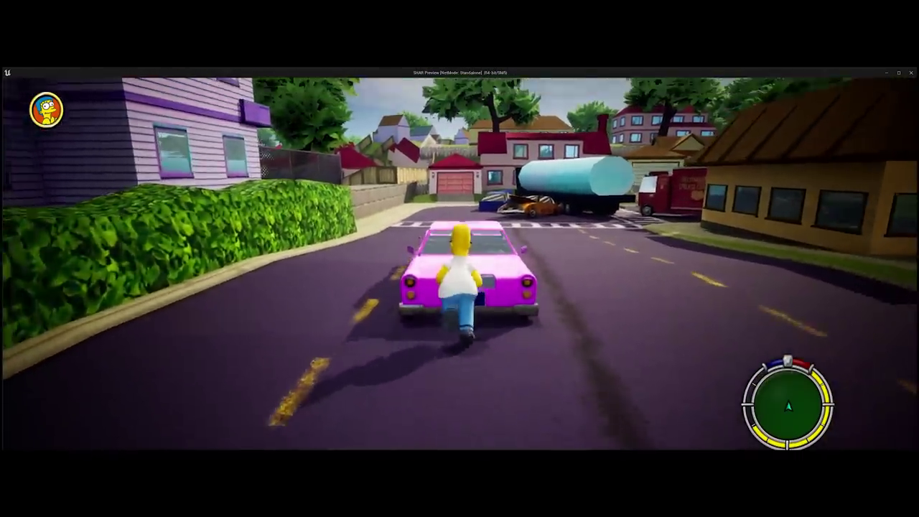
{"action": "key", "text": "w"}
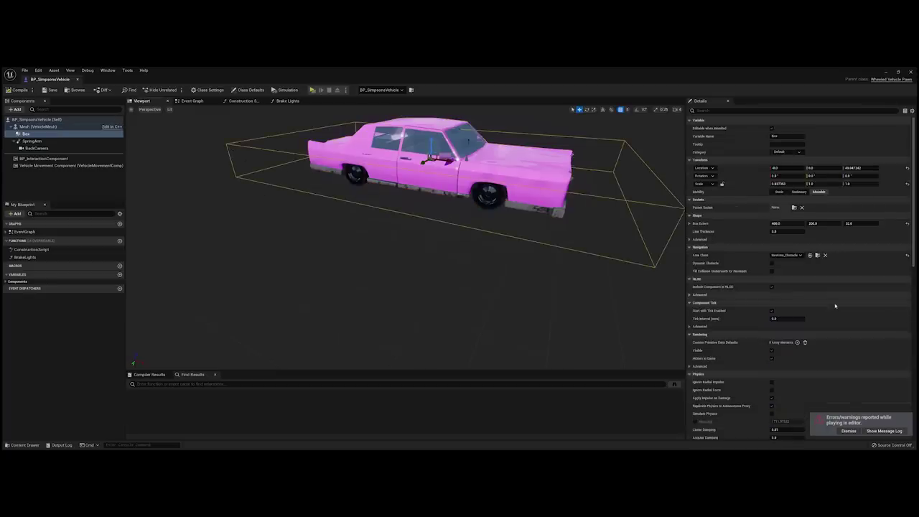
Open the Collision Presets options for the Box component in BP_SimpsonsVehicle.
{"action": "scroll", "coordinate": [832, 306], "scroll_direction": "down", "scroll_amount": 3}
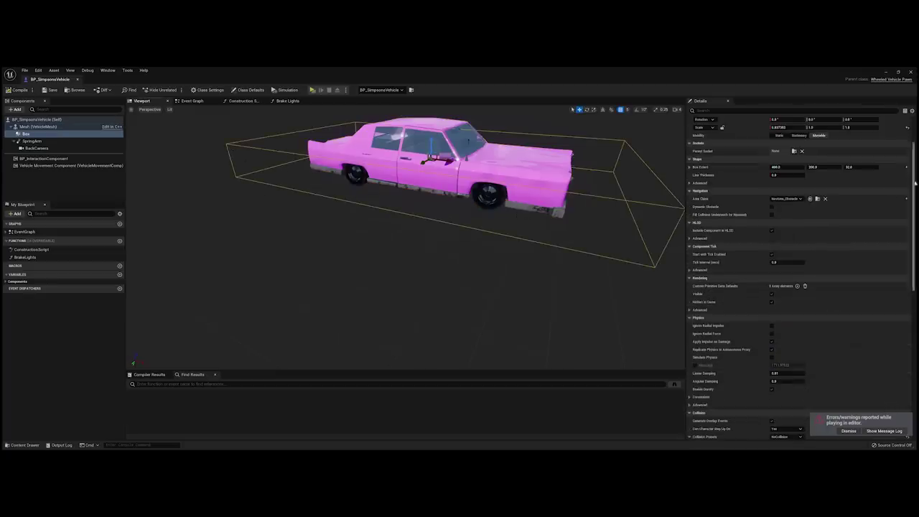
{"action": "scroll", "coordinate": [914, 183], "scroll_direction": "down", "scroll_amount": 8}
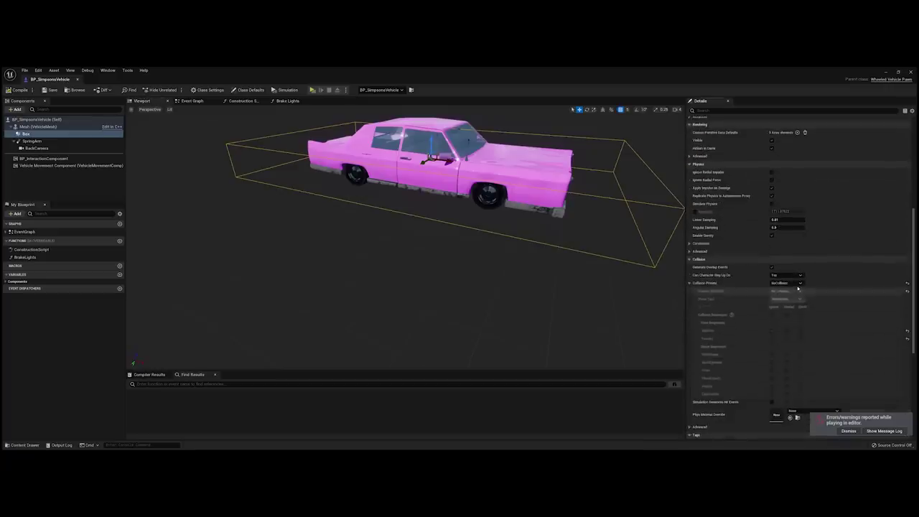
{"action": "left_click", "coordinate": [794, 283]}
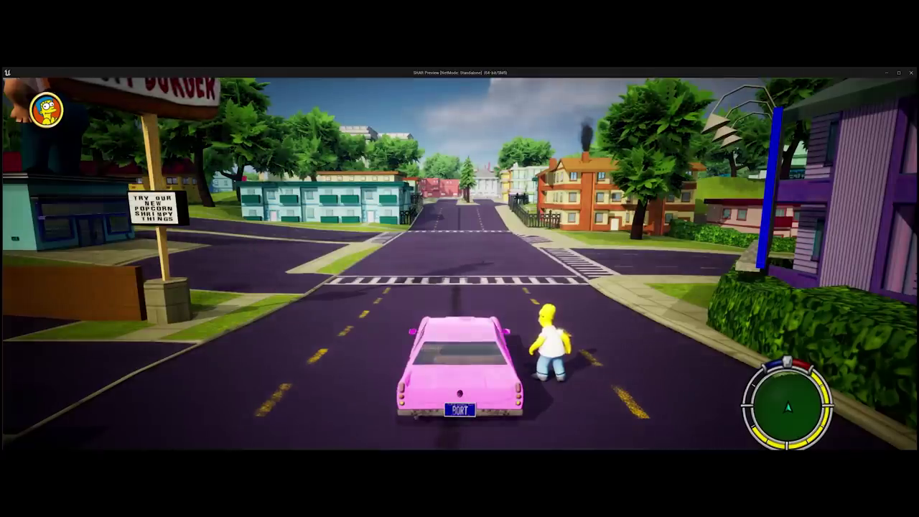
Test steering the sedan with Homer standing beside it, and switch control back to Homer on the road.
{"action": "key", "text": "d"}
{"action": "key", "text": "d"}
{"action": "key", "text": "a"}
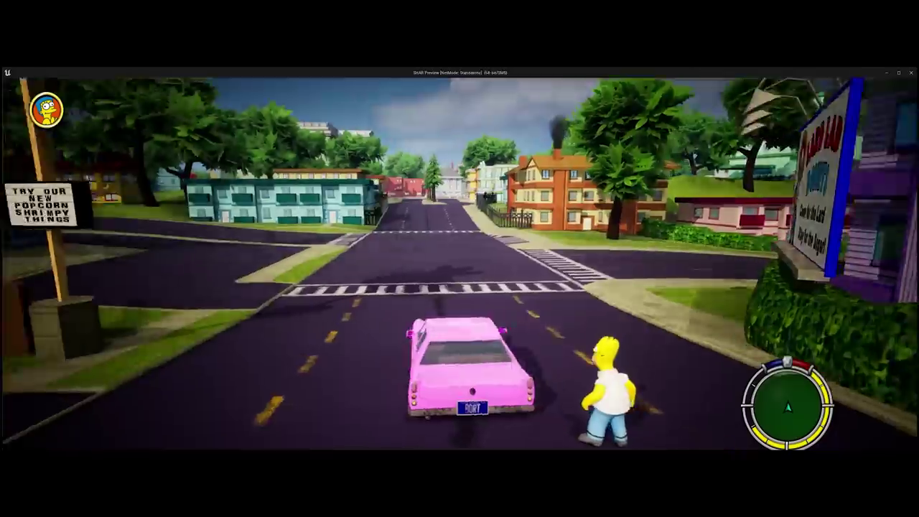
{"action": "key", "text": "e"}
{"action": "key", "text": "w"}
{"action": "key", "text": "a"}
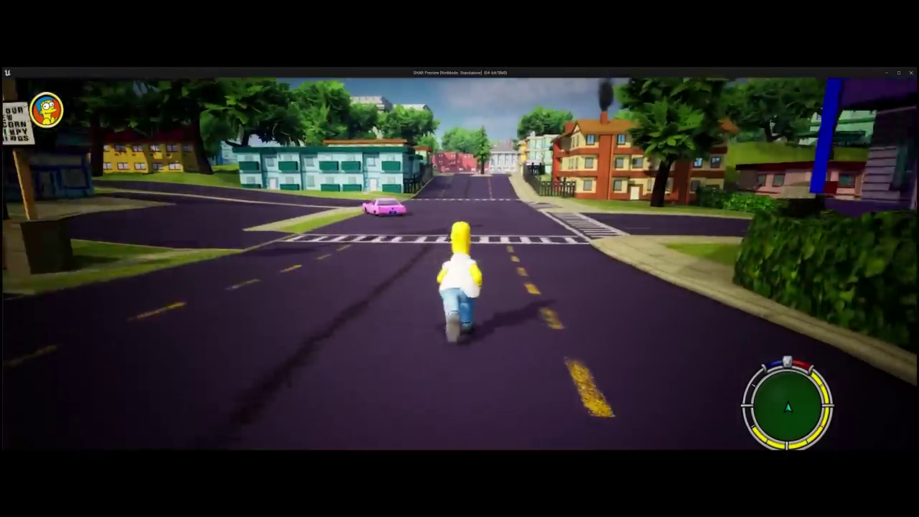
Run Homer after the sedan to the intersection, and turn him around to view the car and the sky banner.
{"action": "key", "text": "w"}
{"action": "key", "text": "a"}
{"action": "key", "text": "w"}
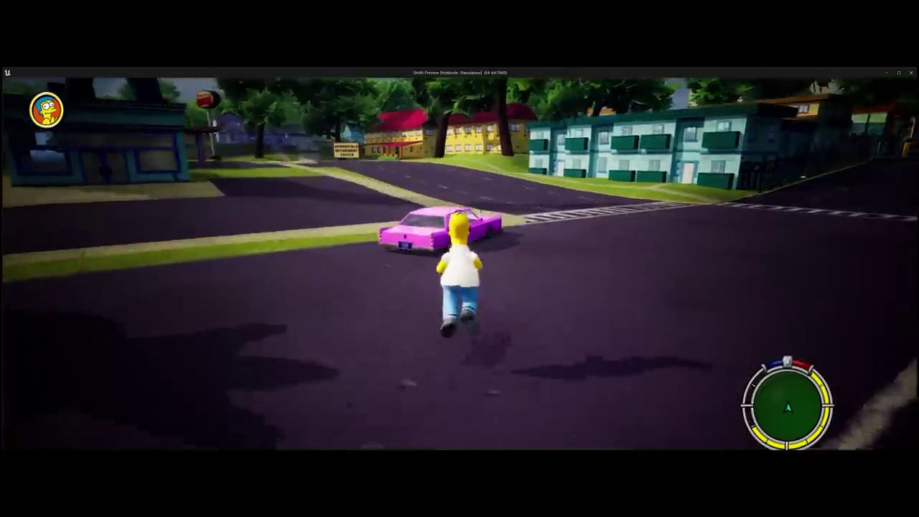
{"action": "key", "text": "d"}
{"action": "key", "text": "s"}
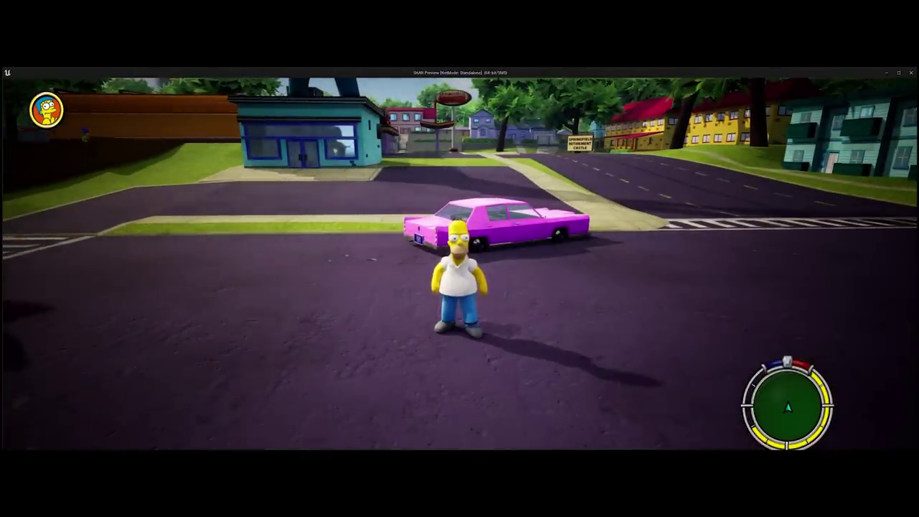
{"action": "key", "text": "w"}
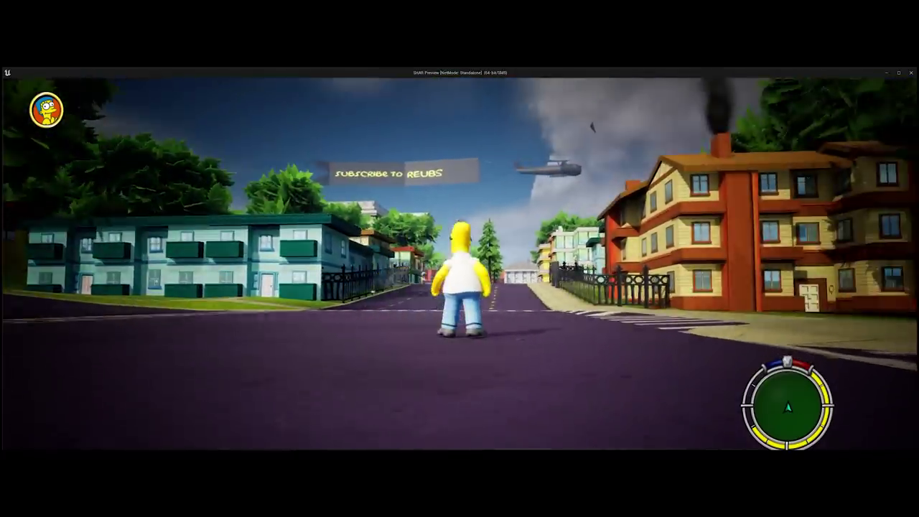
{"action": "key", "text": "s"}
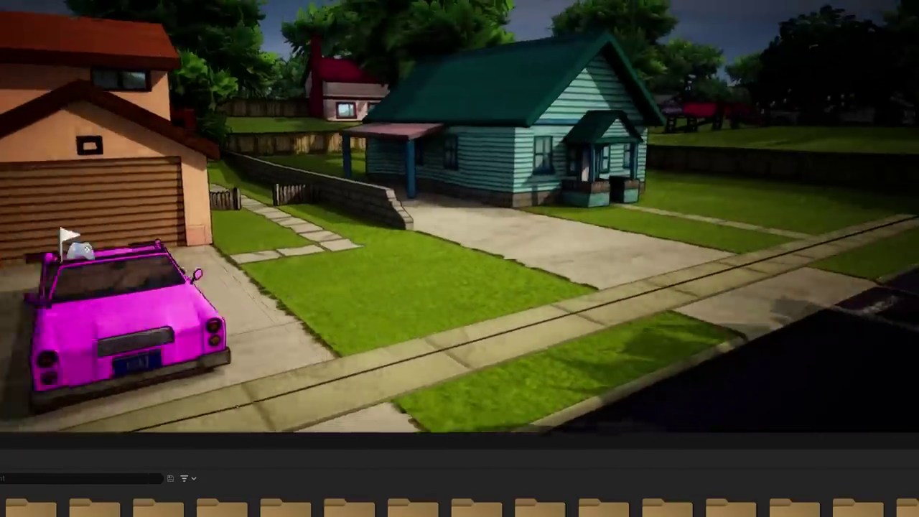
Examine the cel-shaded pink convertible on the driveway from close up, from the side and from a distance.
{"action": "mouse_move", "coordinate": [365, 244]}
{"action": "right_mouse_down"}
{"action": "mouse_move", "coordinate": [353, 240]}
{"action": "mouse_move", "coordinate": [365, 244]}
{"action": "right_mouse_up"}
{"action": "key", "text": "w"}
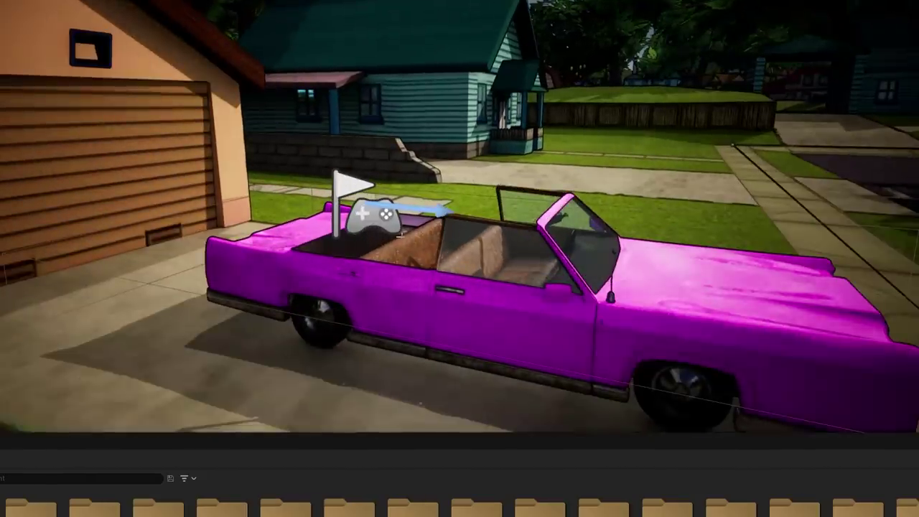
{"action": "key", "text": "s"}
{"action": "mouse_move", "coordinate": [464, 232]}
{"action": "right_mouse_down"}
{"action": "mouse_move", "coordinate": [442, 238]}
{"action": "mouse_move", "coordinate": [452, 243]}
{"action": "right_mouse_up"}
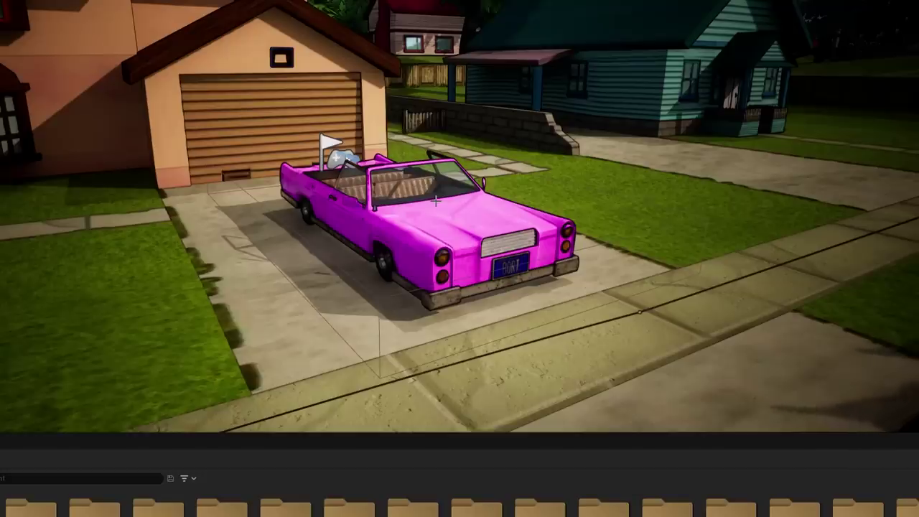
{"action": "scroll", "coordinate": [436, 201], "scroll_direction": "down", "scroll_amount": 5}
{"action": "right_click_drag", "start_coordinate": [436, 202], "coordinate": [452, 212]}
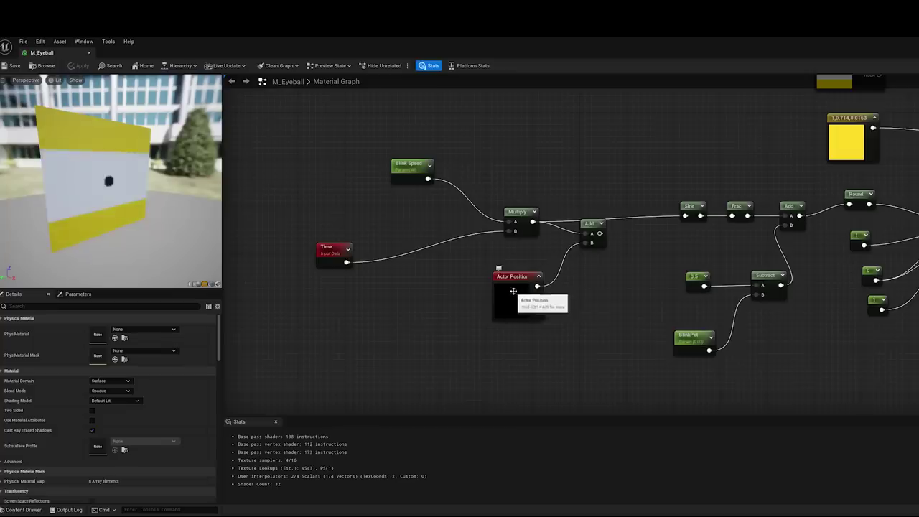
Connect the Add node that combines the blink time and Actor Position to the Sine node in M_Eyeball.
{"action": "left_click", "coordinate": [514, 291]}
{"action": "left_click_drag", "start_coordinate": [600, 234], "coordinate": [685, 217]}
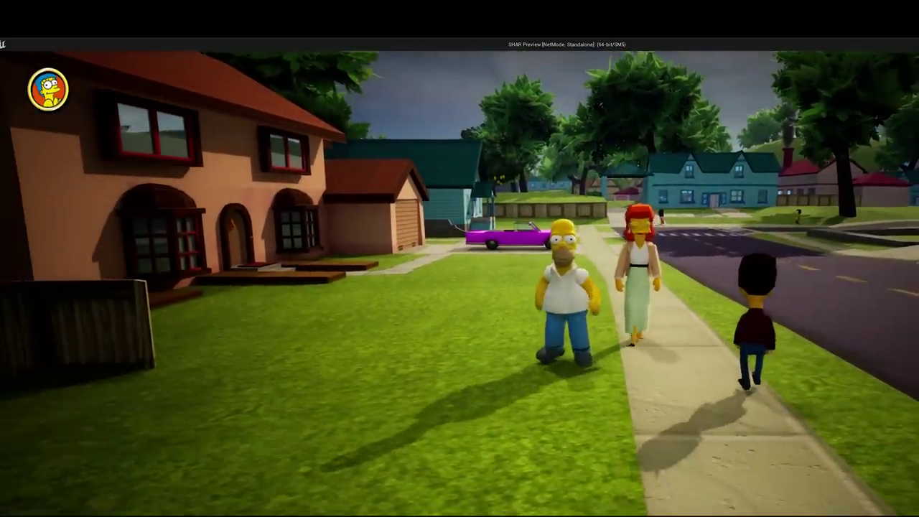
Run Homer along the residential street to the pink convertible parked in the driveway.
{"action": "key", "text": "s"}
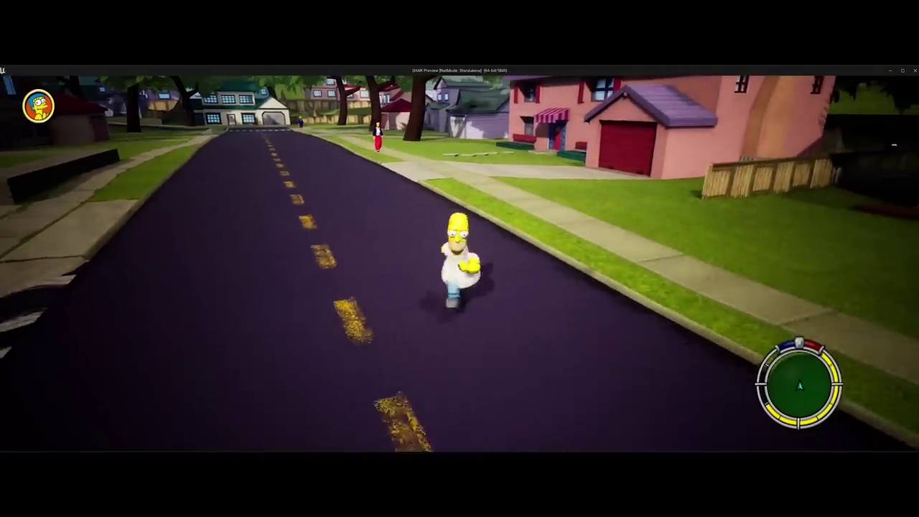
{"action": "key", "text": "d"}
{"action": "key", "text": "s"}
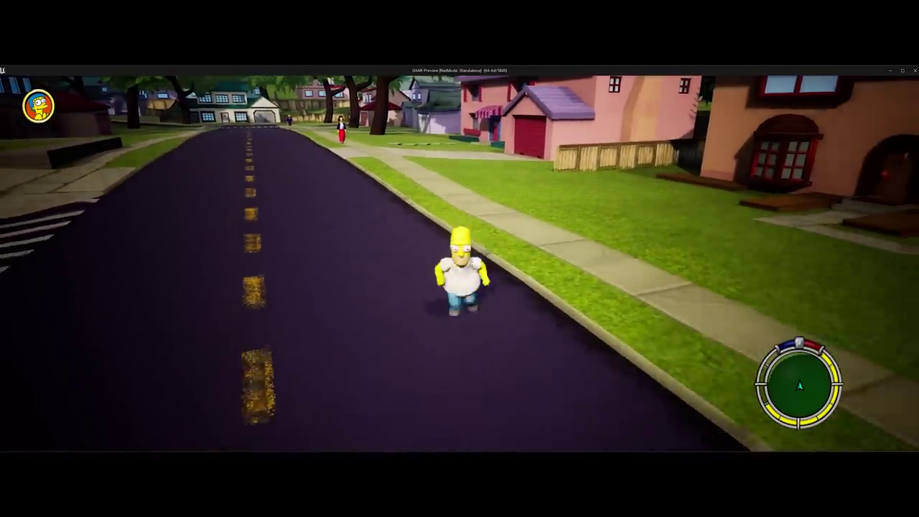
{"action": "key", "text": "d"}
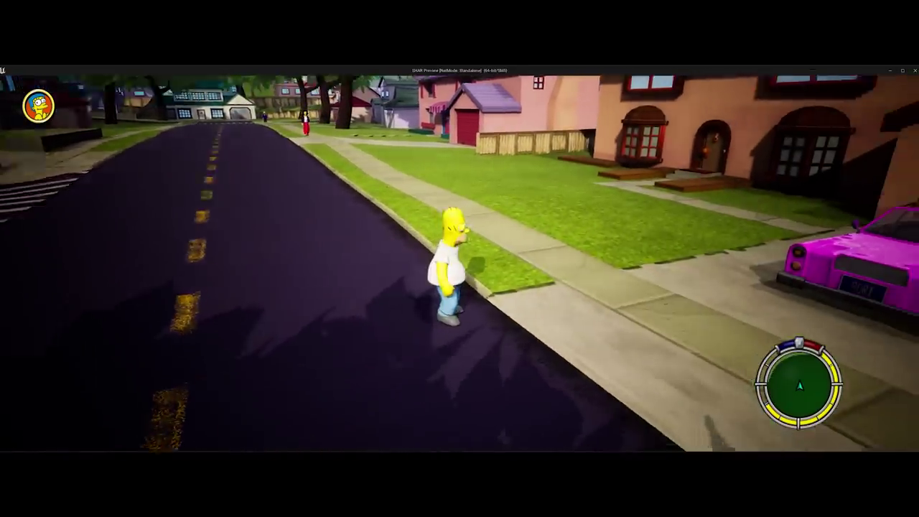
{"action": "key", "text": "d"}
{"action": "key", "text": "w"}
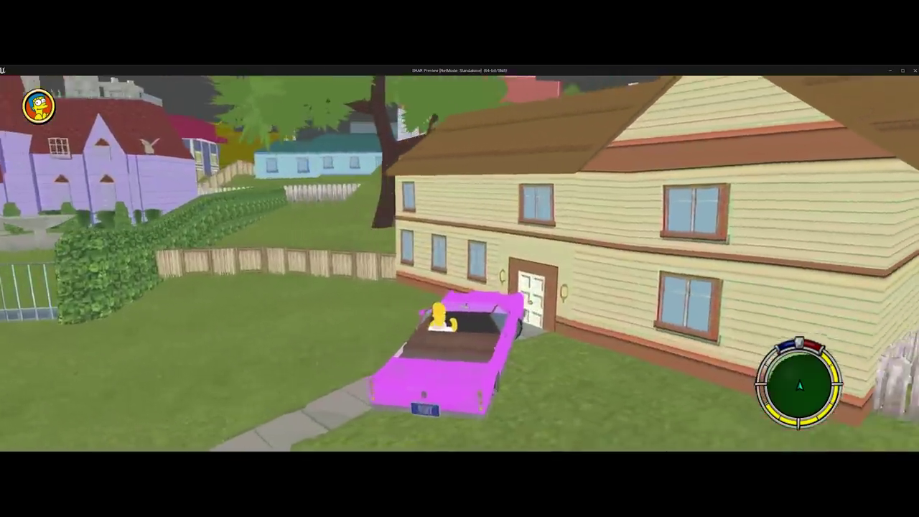
Drive the pink convertible past Springfield Stadium and through the curved underpass to the downtown street.
{"action": "key", "text": "w"}
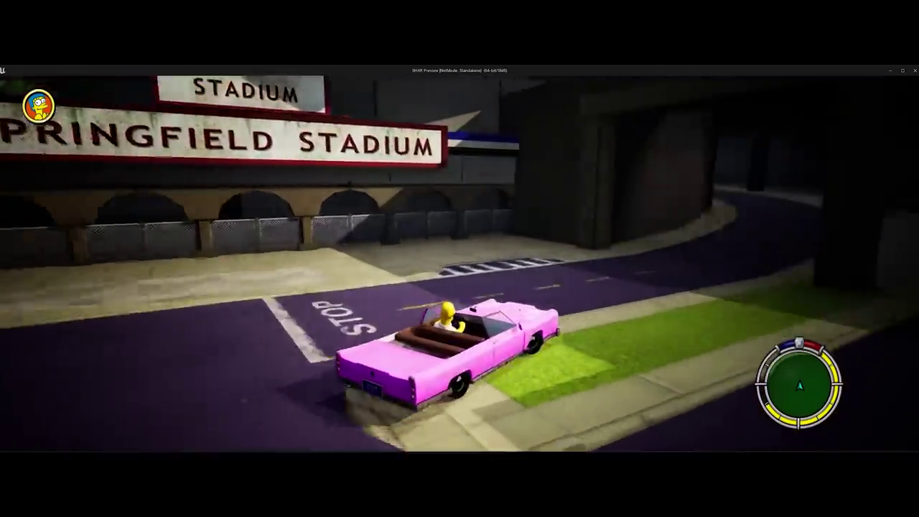
{"action": "key", "text": "w"}
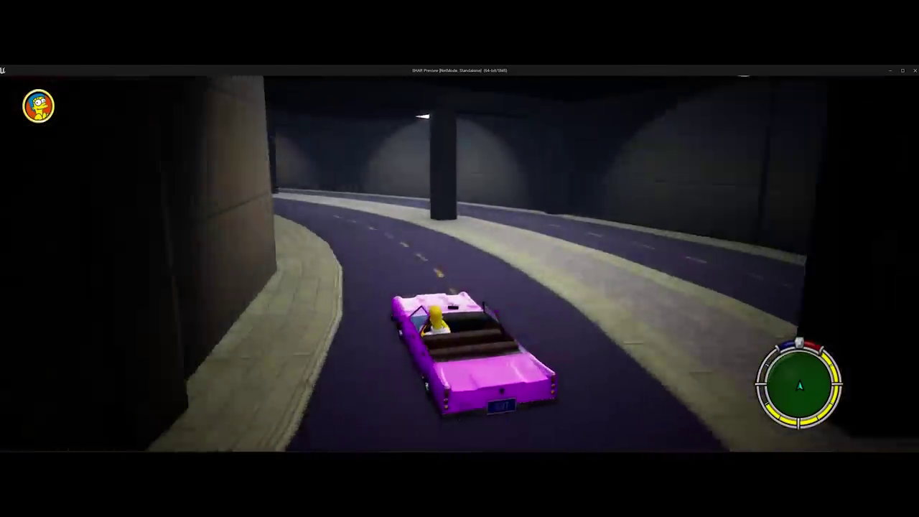
{"action": "key", "text": "w"}
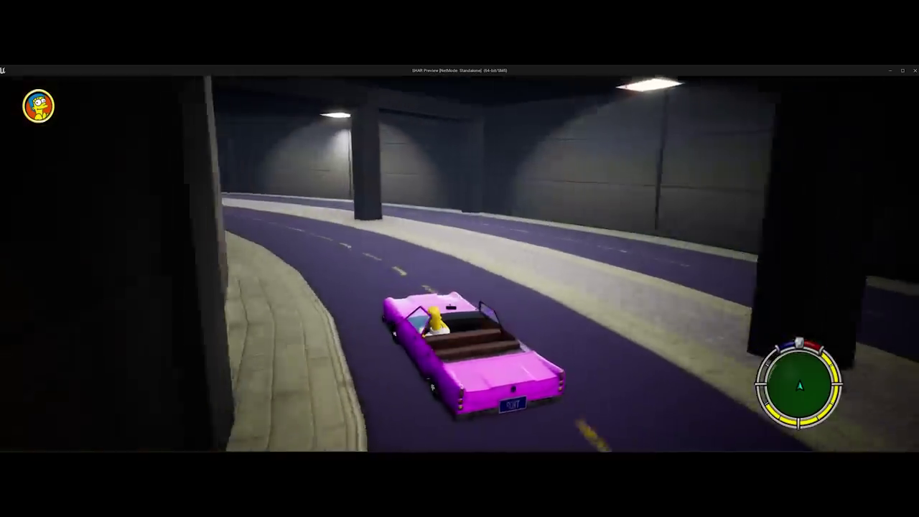
{"action": "key", "text": "w"}
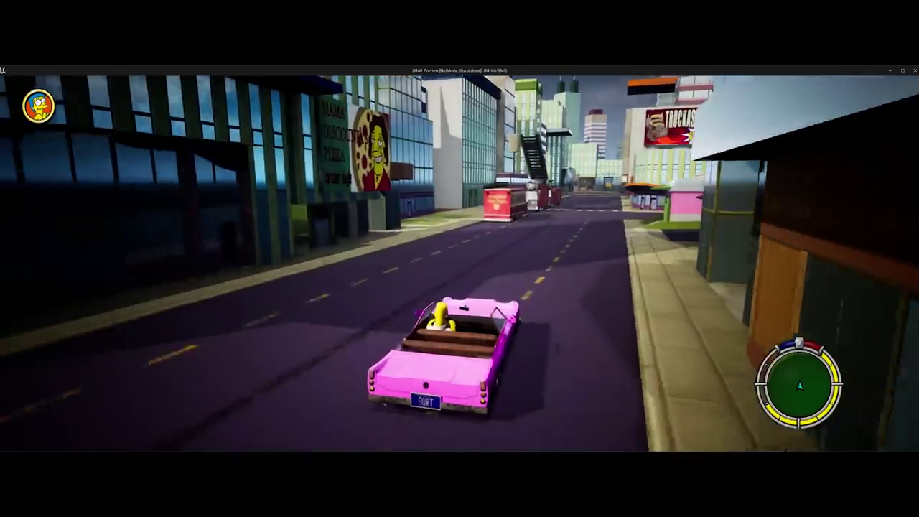
Drive the convertible down the downtown street, past the parked fire trucks, to the Matlock Expressway sign.
{"action": "key", "text": "w"}
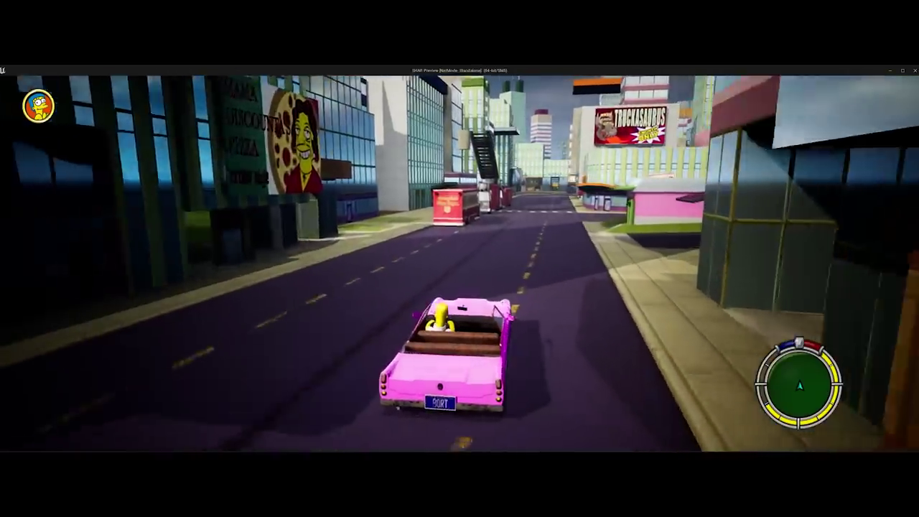
{"action": "key", "text": "w"}
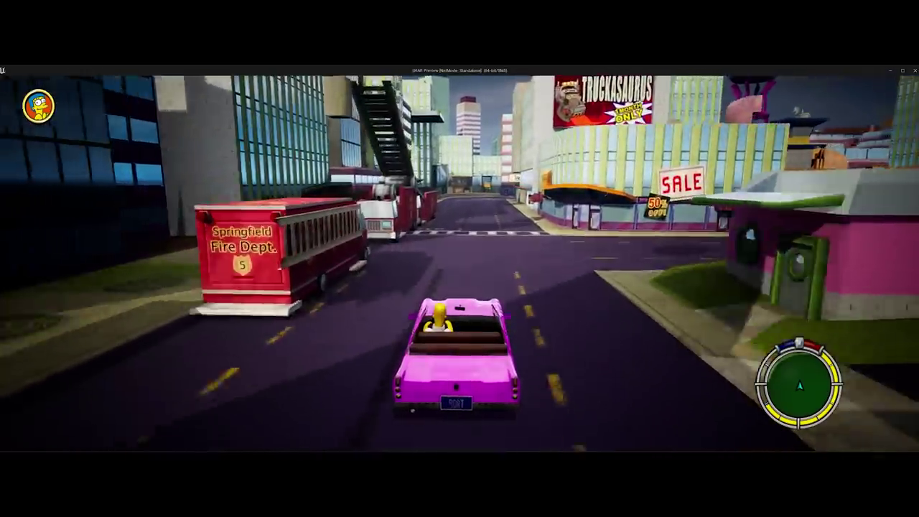
{"action": "key", "text": "w"}
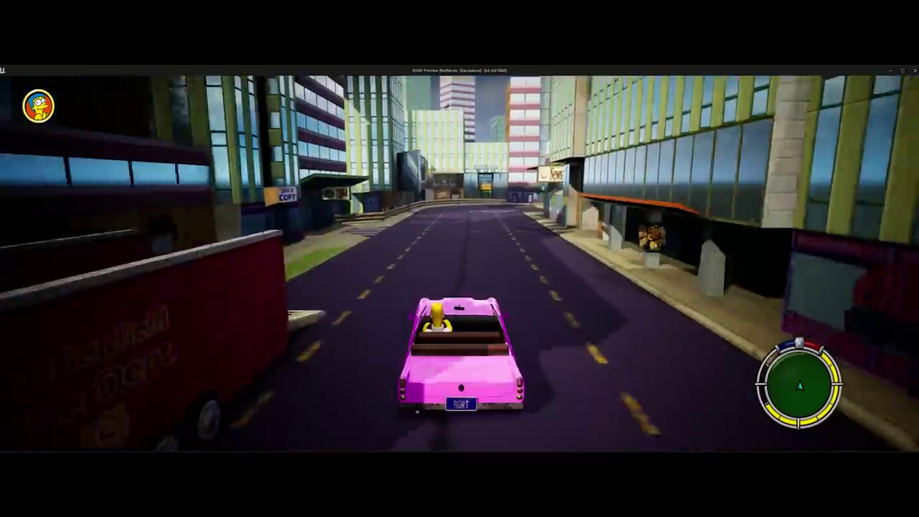
{"action": "key", "text": "w"}
{"action": "key", "text": "d"}
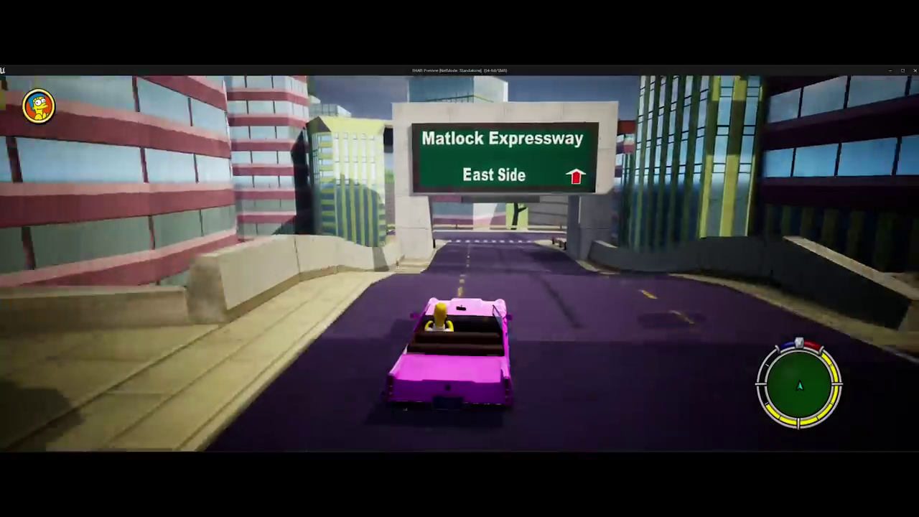
Steer the convertible under the expressway sign and right at the barrier, and follow the tree-lined road to the crosswalk intersection.
{"action": "key", "text": "w"}
{"action": "key", "text": "w"}
{"action": "key", "text": "d"}
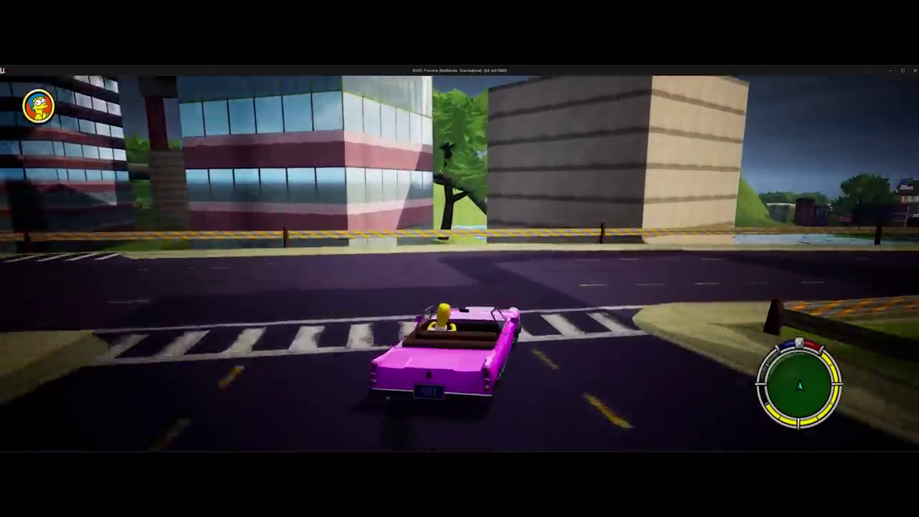
{"action": "key", "text": "w"}
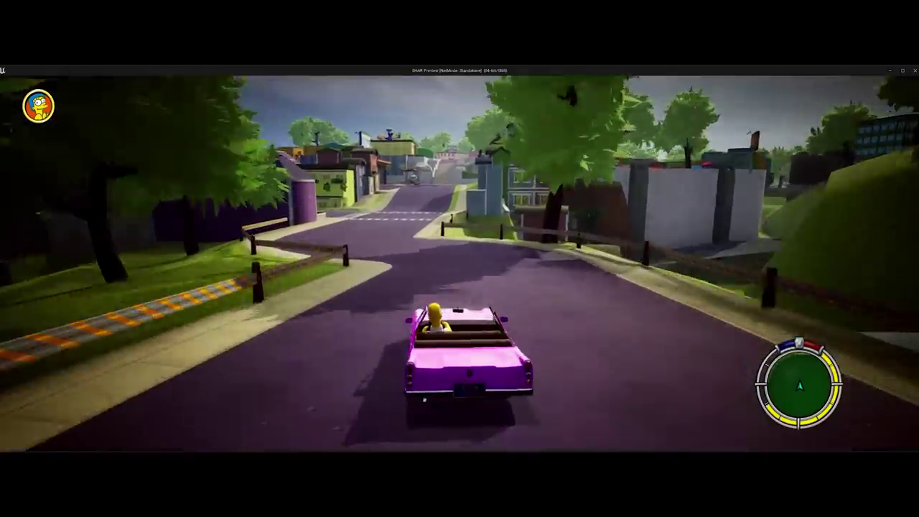
{"action": "key", "text": "a"}
{"action": "key", "text": "w"}
{"action": "key", "text": "a"}
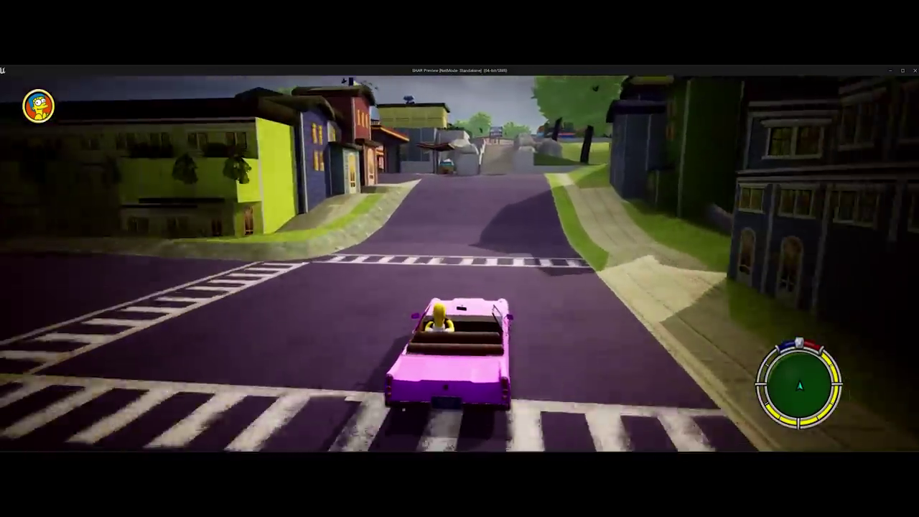
Drive the convertible up the stone stairs, past Wall E. Weasel's and the Noiseland Video Arcade, to Krusty Burger.
{"action": "key", "text": "w"}
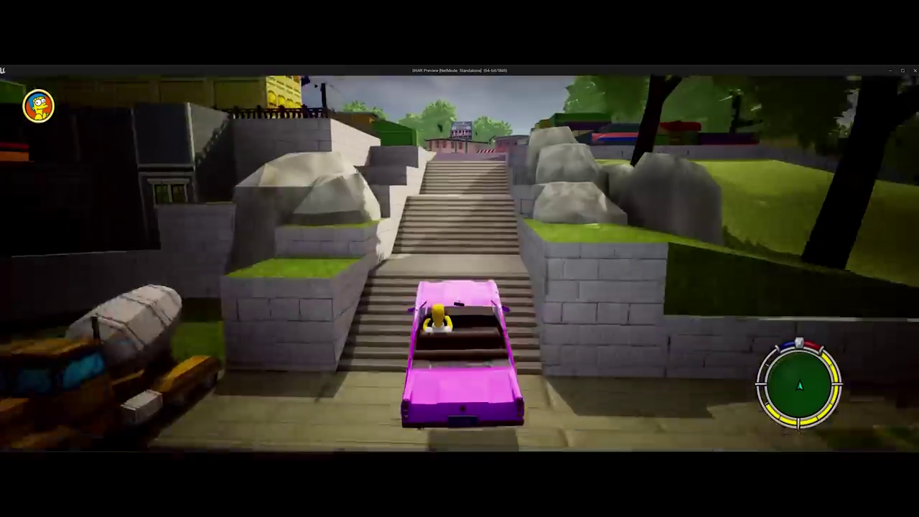
{"action": "key", "text": "w"}
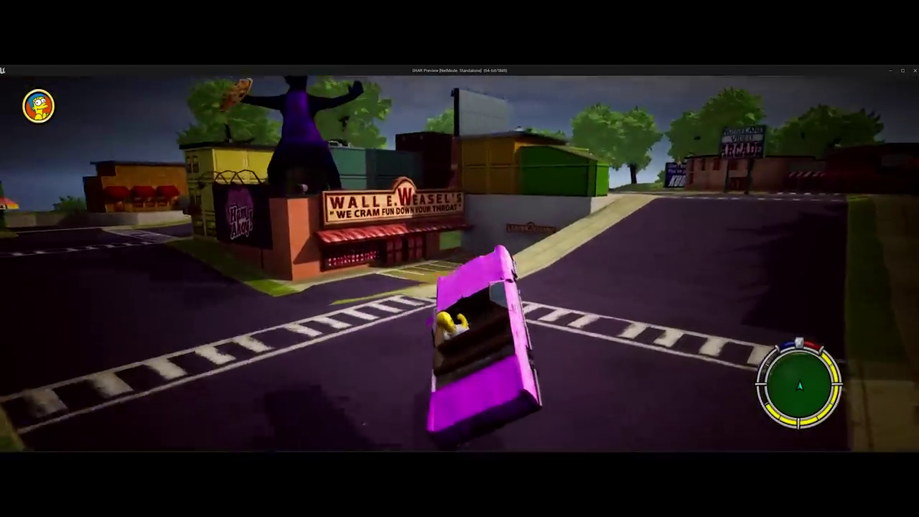
{"action": "key", "text": "w"}
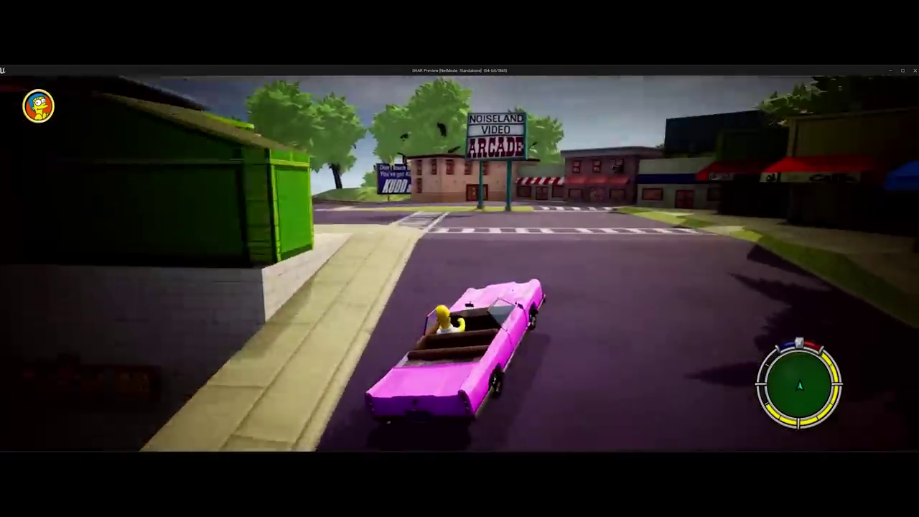
{"action": "key", "text": "a"}
{"action": "key", "text": "w"}
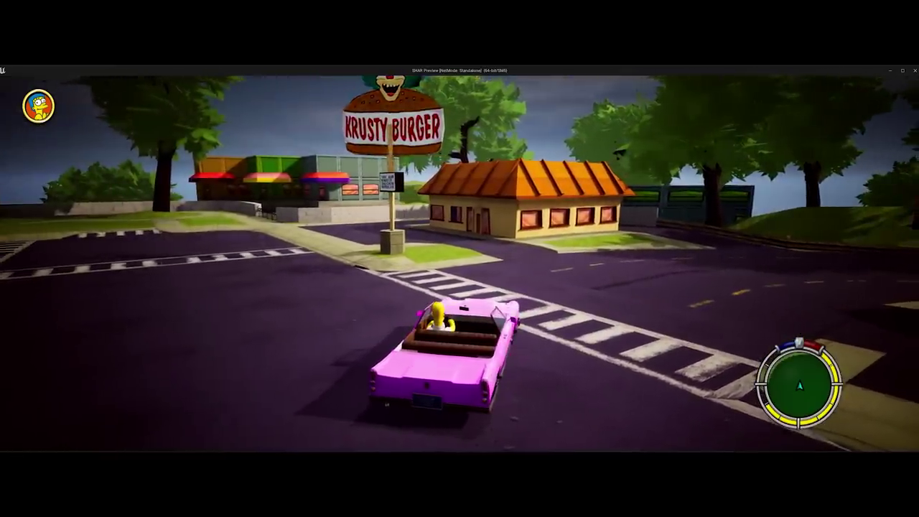
{"action": "key", "text": "w"}
{"action": "key", "text": "a"}
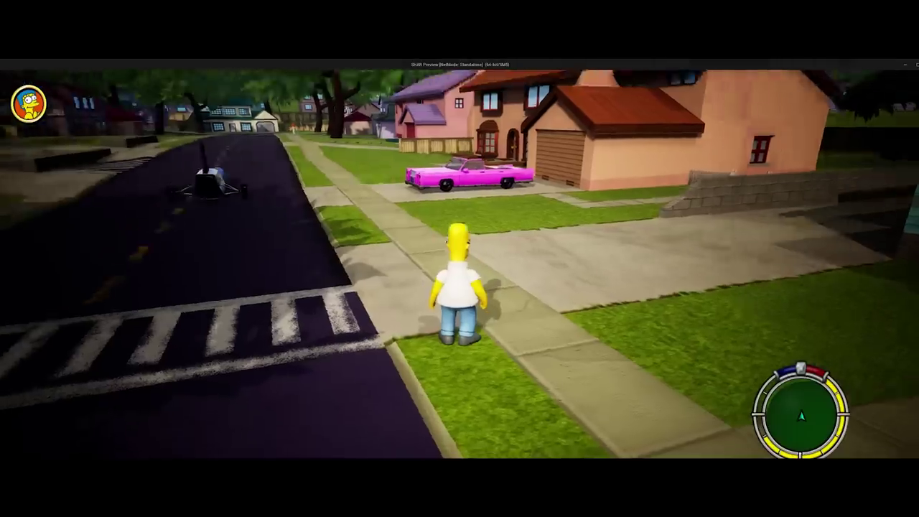
Get Homer into the pink convertible in the driveway and drive it out past the rocket car and along the residential street.
{"action": "key", "text": "w"}
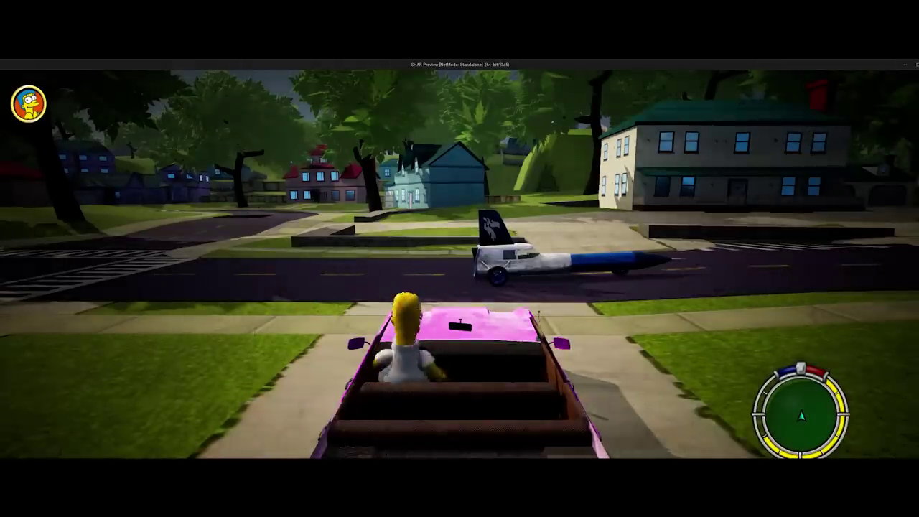
{"action": "key", "text": "w"}
{"action": "key", "text": "d"}
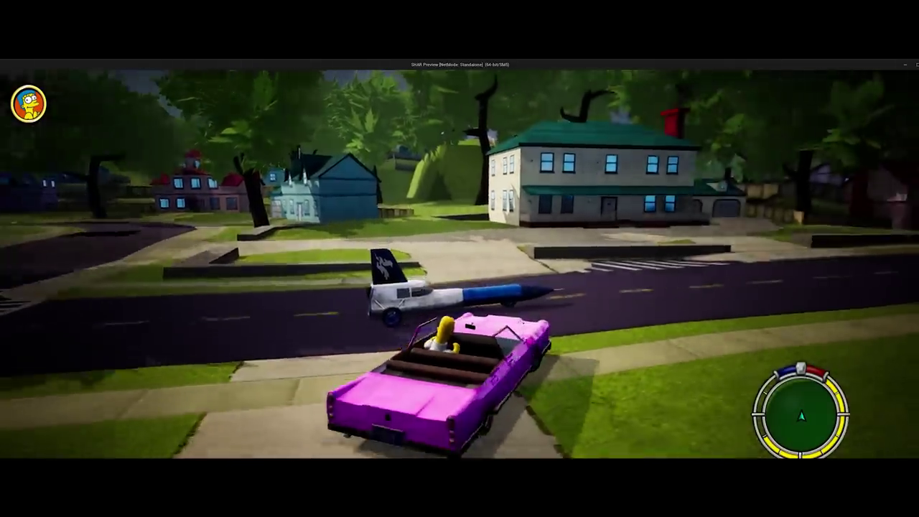
{"action": "key", "text": "w"}
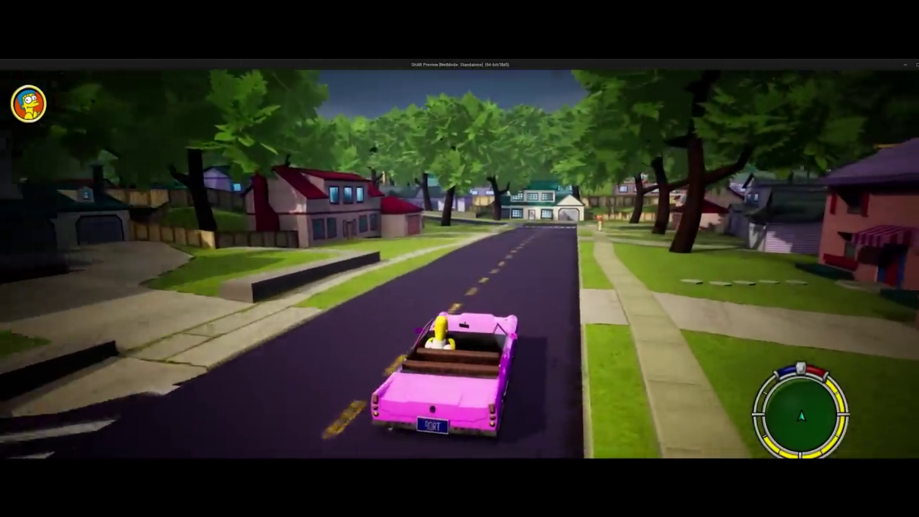
{"action": "key", "text": "w"}
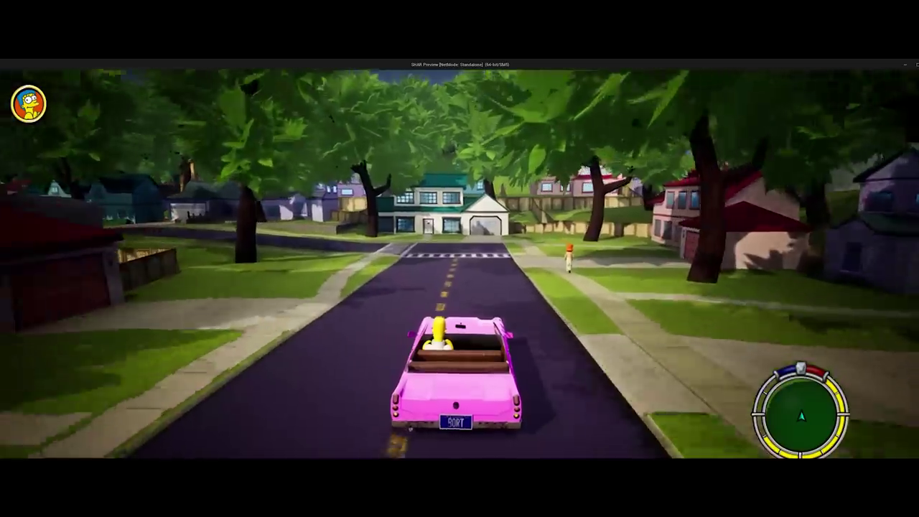
{"action": "key", "text": "a"}
{"action": "key", "text": "w"}
{"action": "key", "text": "a"}
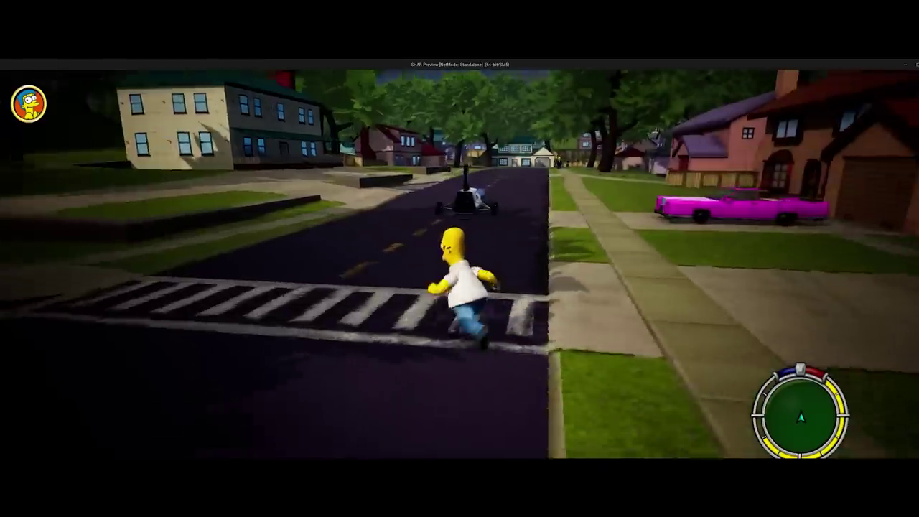
Run Homer along the street to the rocket car and get him into it.
{"action": "key", "text": "w"}
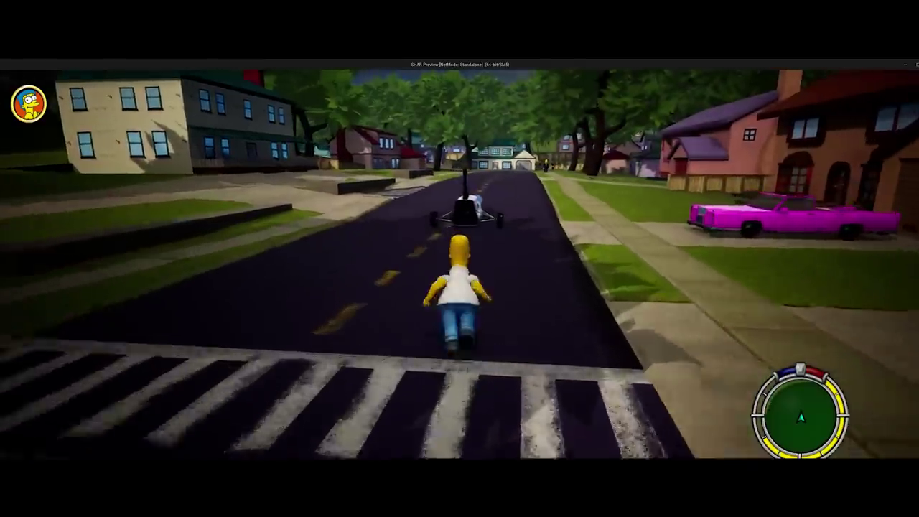
{"action": "key", "text": "w"}
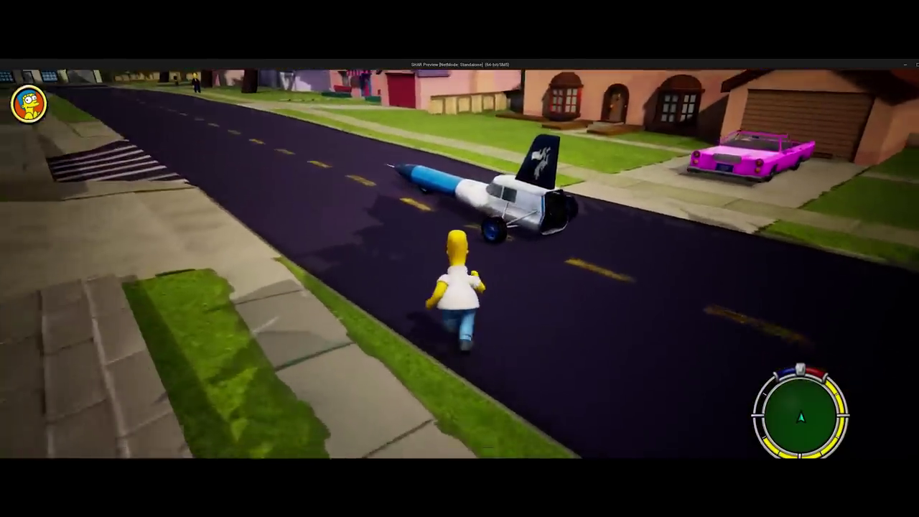
{"action": "key", "text": "e"}
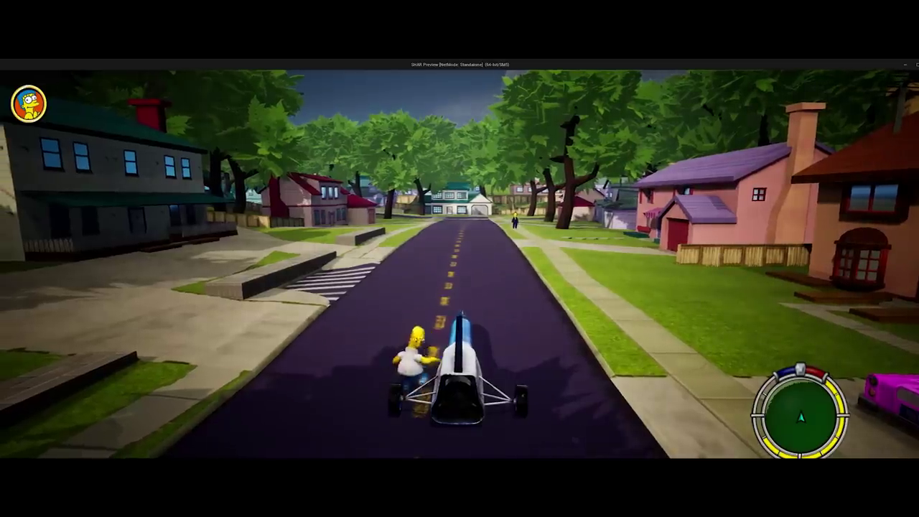
{"action": "key", "text": "w"}
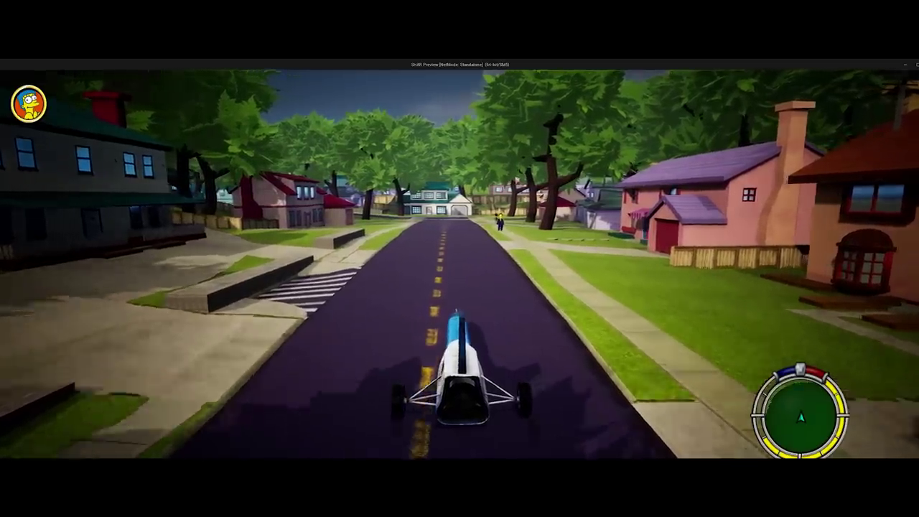
Switch the rocket car to the cockpit view and drive it along the curving suburban roads.
{"action": "key", "text": "c"}
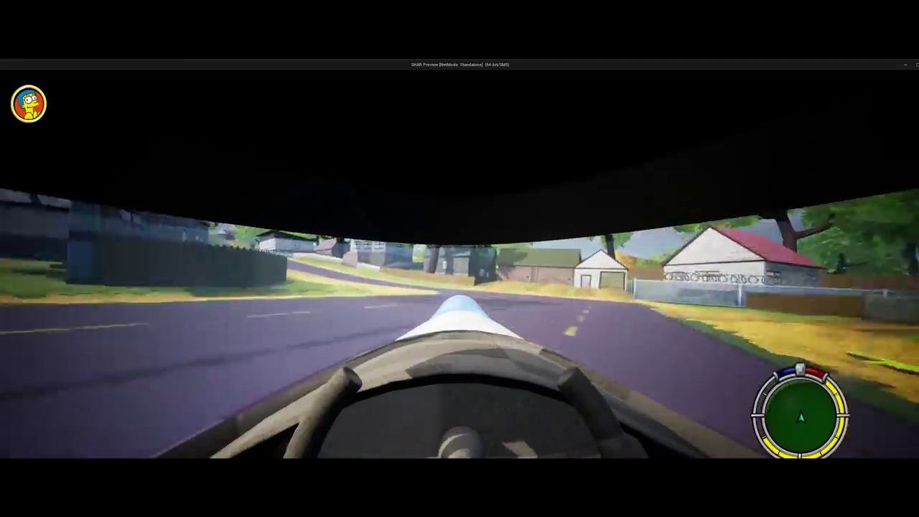
{"action": "key", "text": "d"}
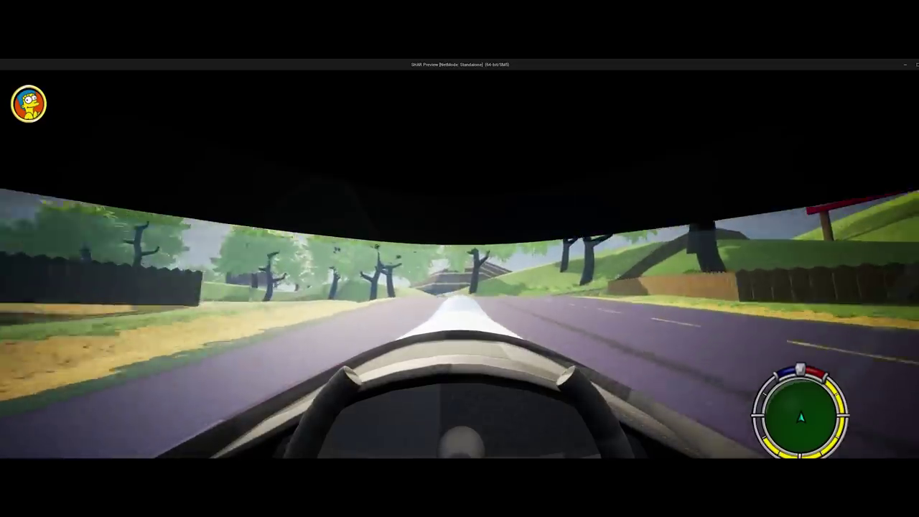
{"action": "key", "text": "a"}
{"action": "key", "text": "a"}
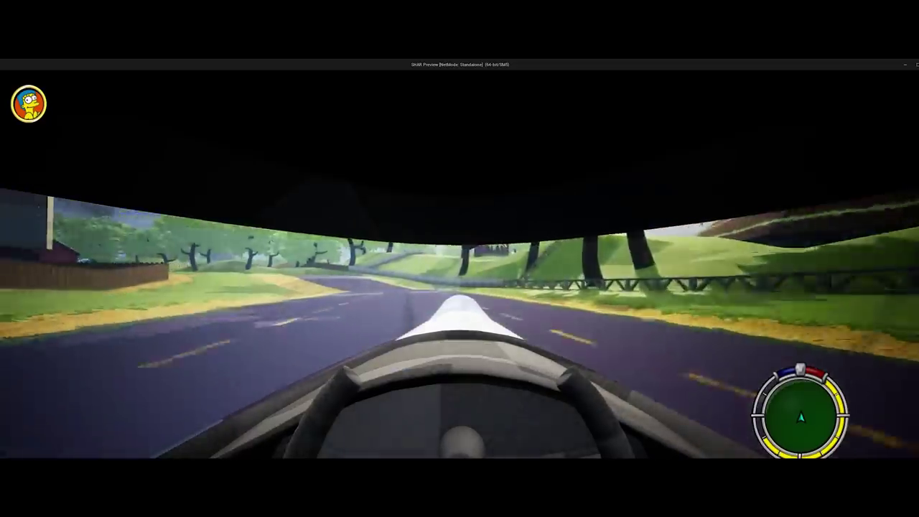
{"action": "key", "text": "a"}
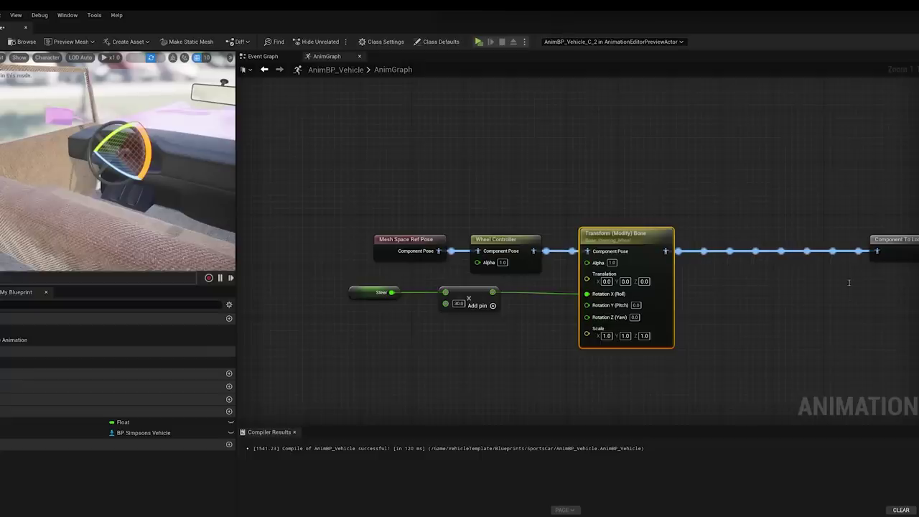
Nudge the Transform (Modify) Bone node in AnimBP_Vehicle's AnimGraph and box-select the Get Steering Input and Steer SET nodes in its Event Graph.
{"action": "left_click_drag", "start_coordinate": [635, 234], "coordinate": [642, 234]}
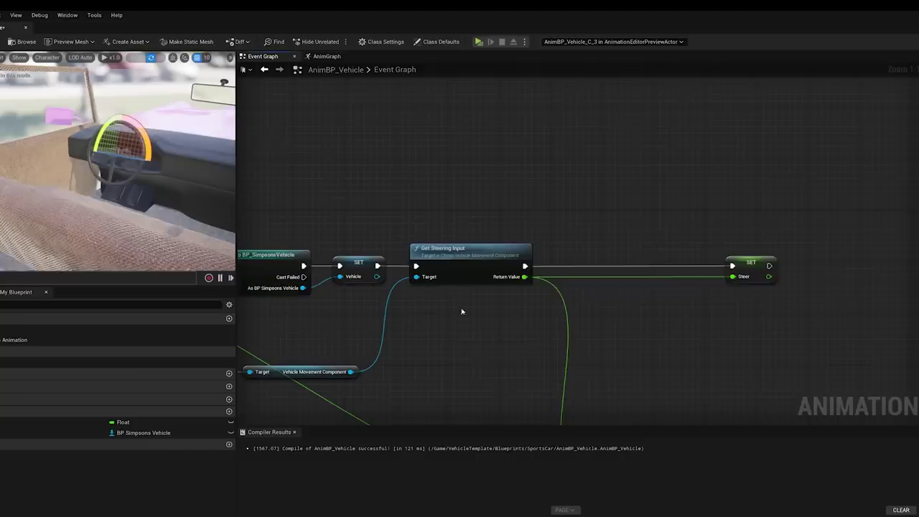
{"action": "left_click_drag", "start_coordinate": [462, 357], "coordinate": [817, 191]}
Play-test the rocket car's turning steering wheel by getting Homer into the car and steering along the street in cockpit view.
{"action": "left_click", "coordinate": [478, 41]}
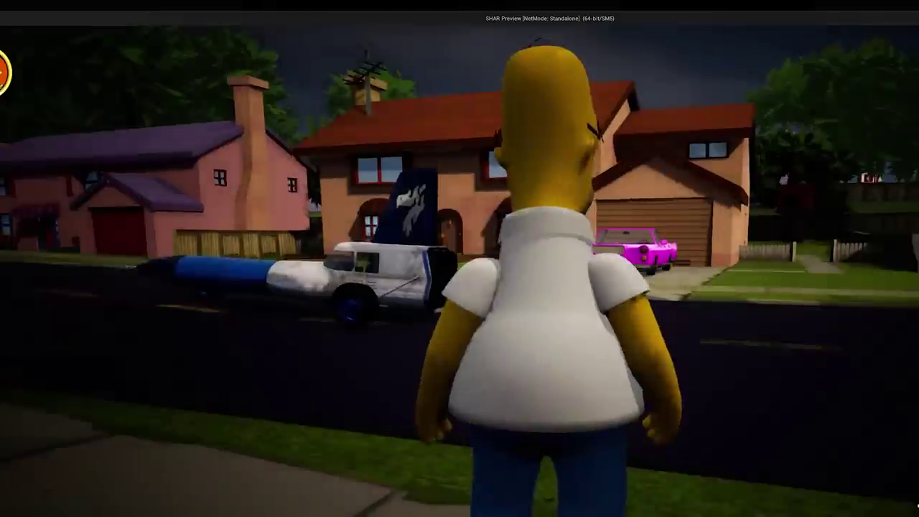
{"action": "key", "text": "w"}
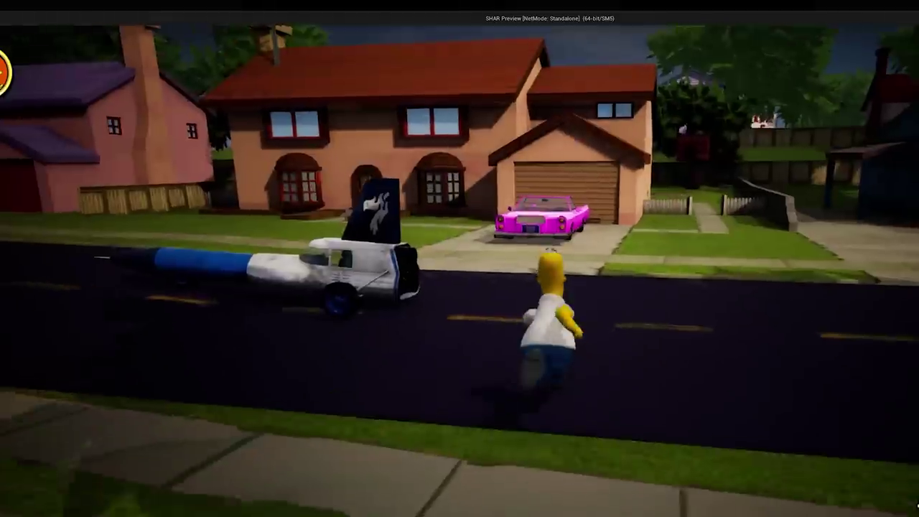
{"action": "key", "text": "e"}
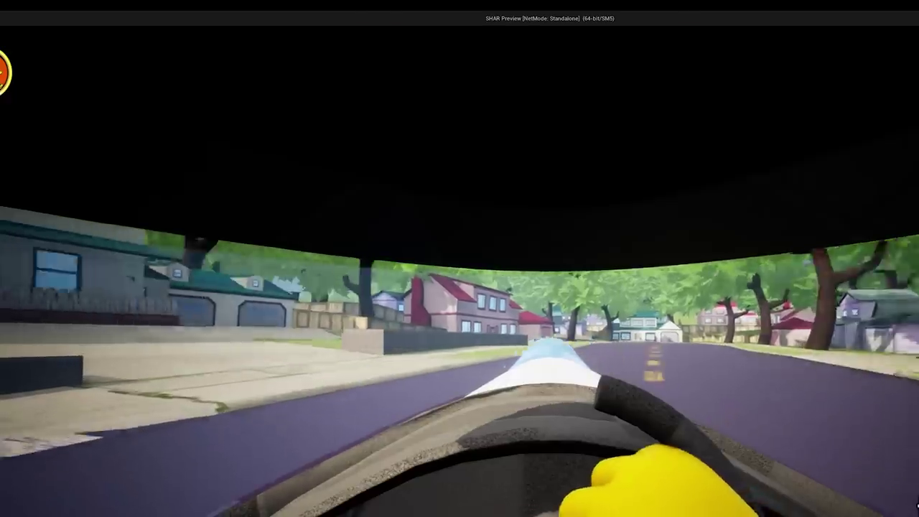
{"action": "key", "text": "d"}
{"action": "key", "text": "w"}
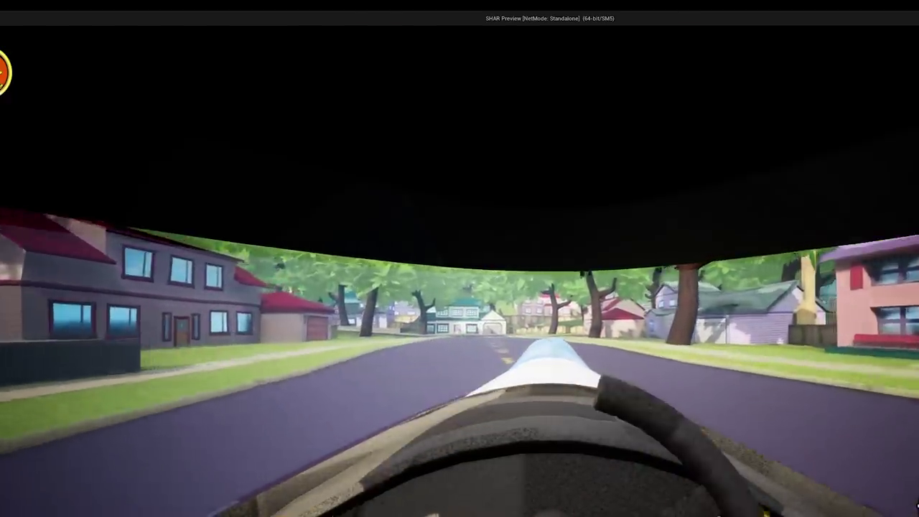
{"action": "key", "text": "d"}
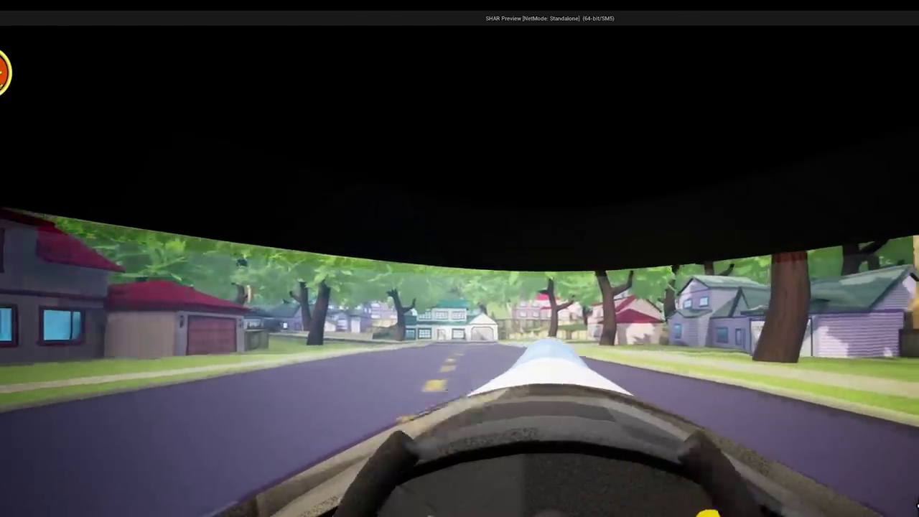
Steer the rocket car both ways along the street in cockpit view to examine the steering wheel's rotation.
{"action": "key", "text": "a"}
{"action": "key", "text": "d"}
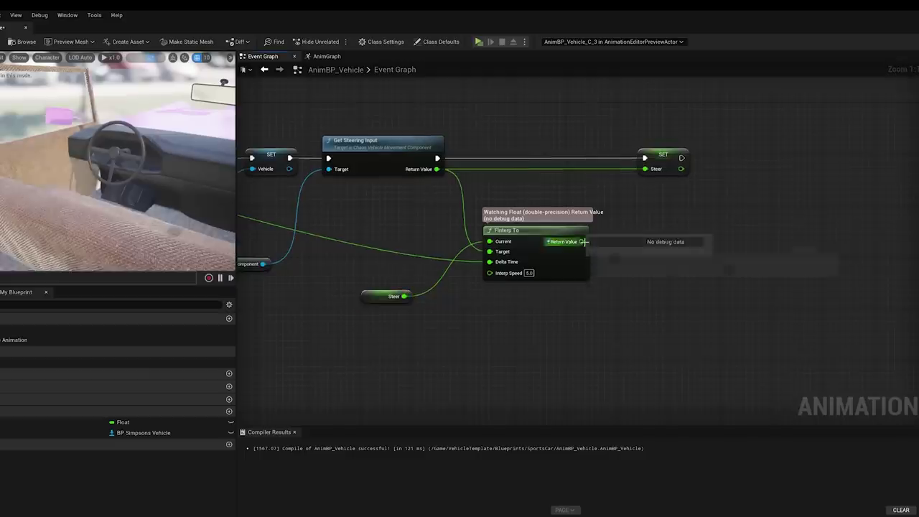
Connect the FInterp To node's Return Value to the Steer input of the SET node and compile AnimBP_Vehicle.
{"action": "left_click_drag", "start_coordinate": [584, 241], "coordinate": [646, 169]}
{"action": "left_click_drag", "start_coordinate": [365, 348], "coordinate": [593, 223]}
{"action": "left_click", "coordinate": [680, 279]}
{"action": "left_click", "coordinate": [0, 42]}
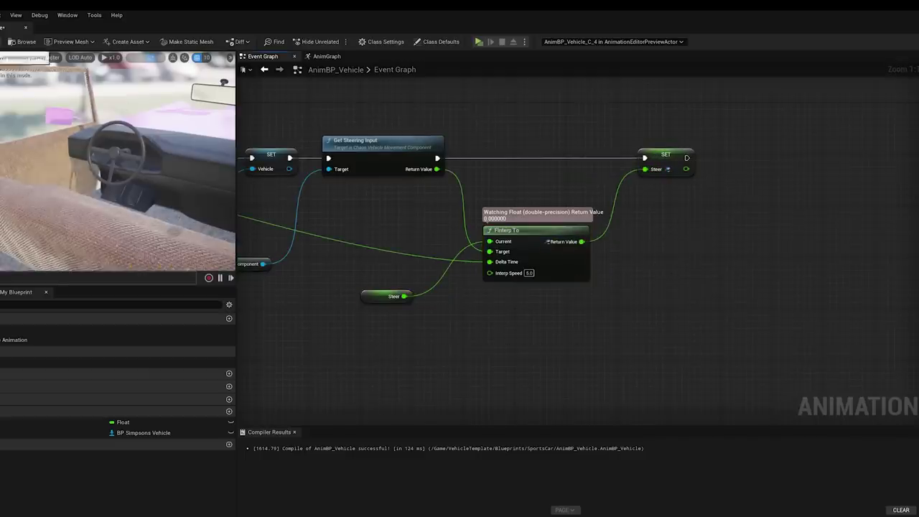
{"action": "left_click_drag", "start_coordinate": [374, 322], "coordinate": [702, 129]}
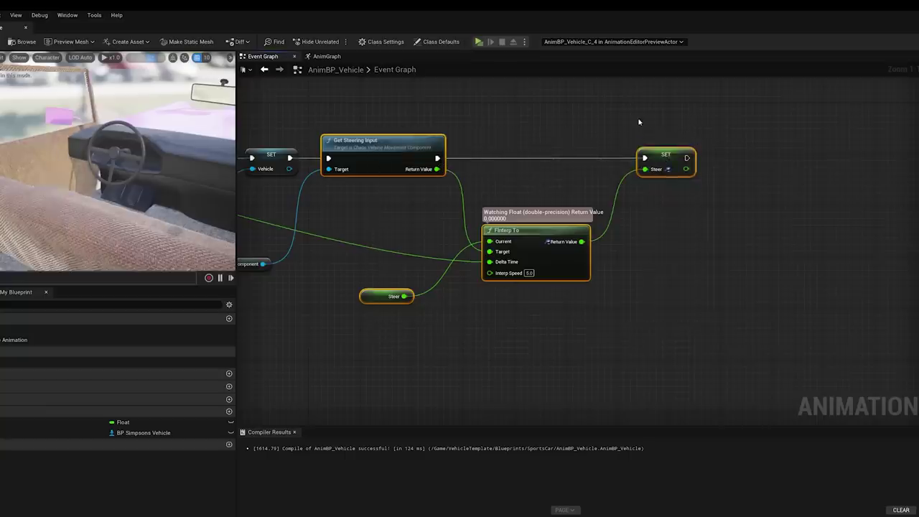
{"action": "left_click", "coordinate": [460, 85]}
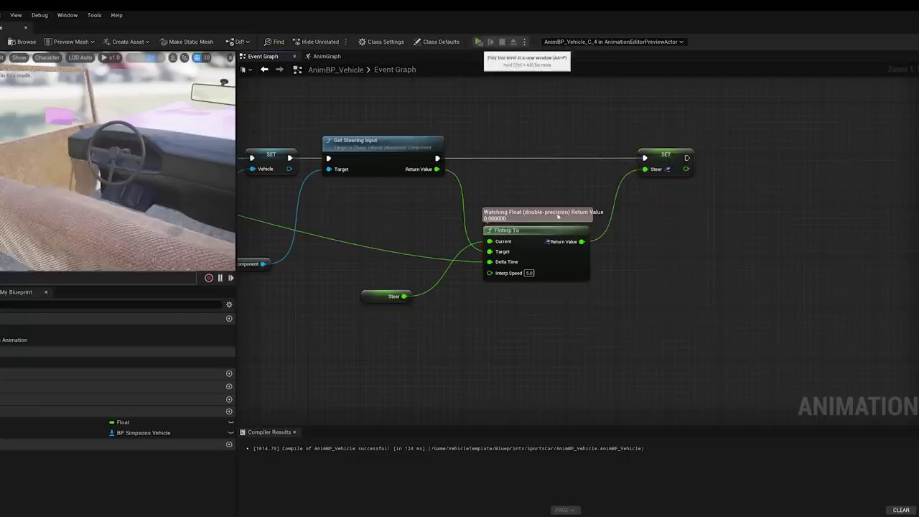
Launch the game preview and steer the rocket car in cockpit view to check the interpolated steering wheel motion.
{"action": "left_click", "coordinate": [479, 41]}
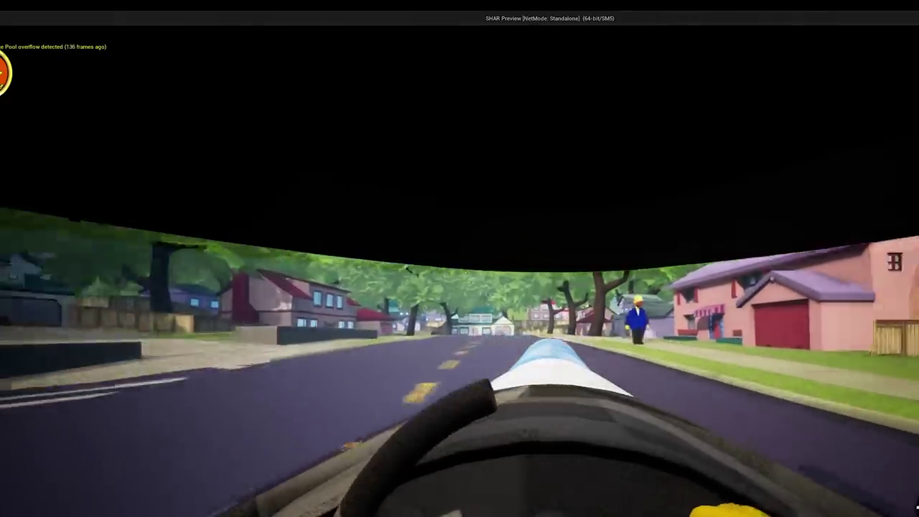
{"action": "key", "text": "a"}
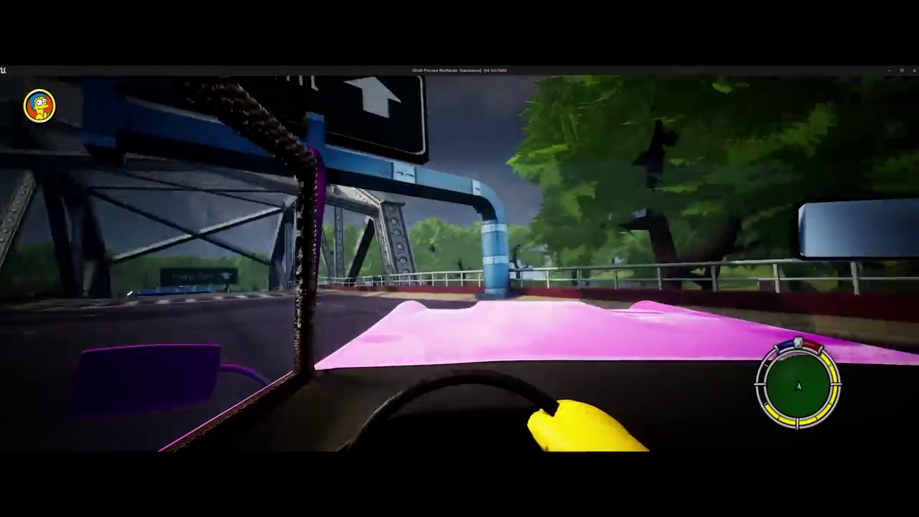
Drive the pink convertible past the bridge, switch from the cockpit to the chase camera, and follow the suburban street.
{"action": "key", "text": "d"}
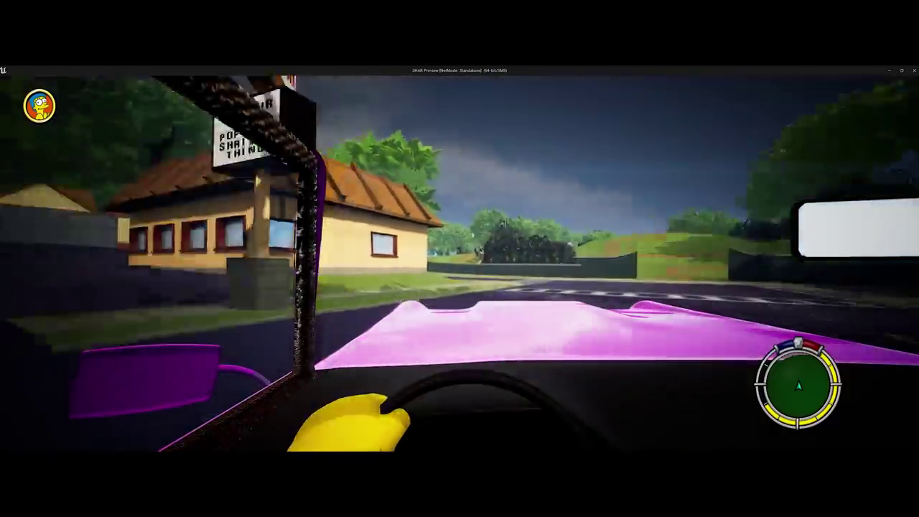
{"action": "key", "text": "c"}
{"action": "key", "text": "a"}
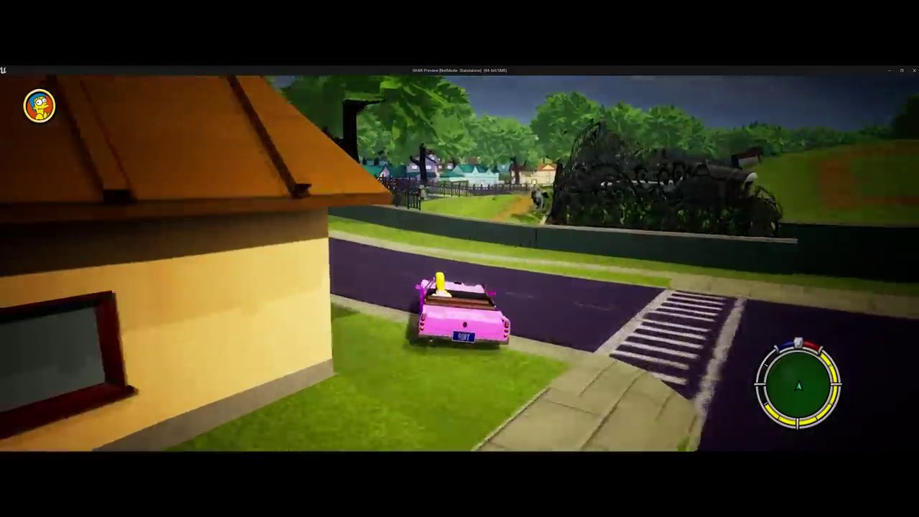
{"action": "key", "text": "w"}
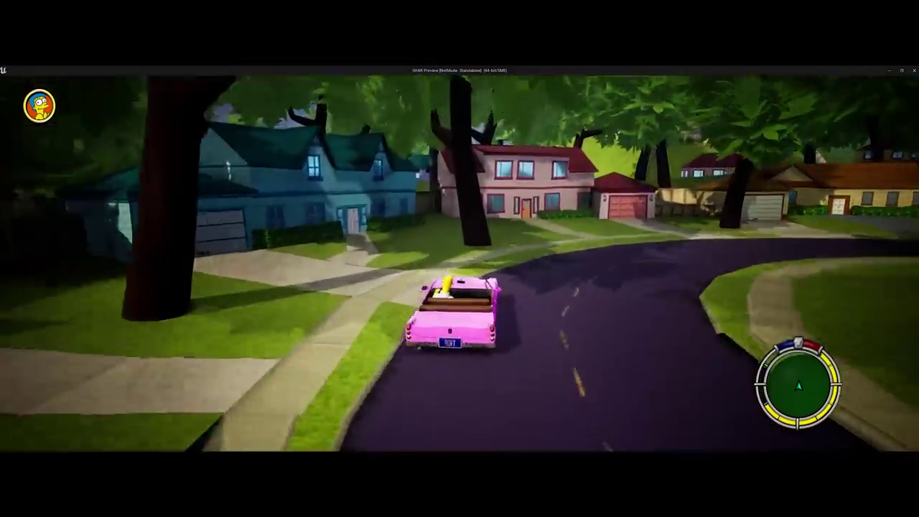
{"action": "key", "text": "a"}
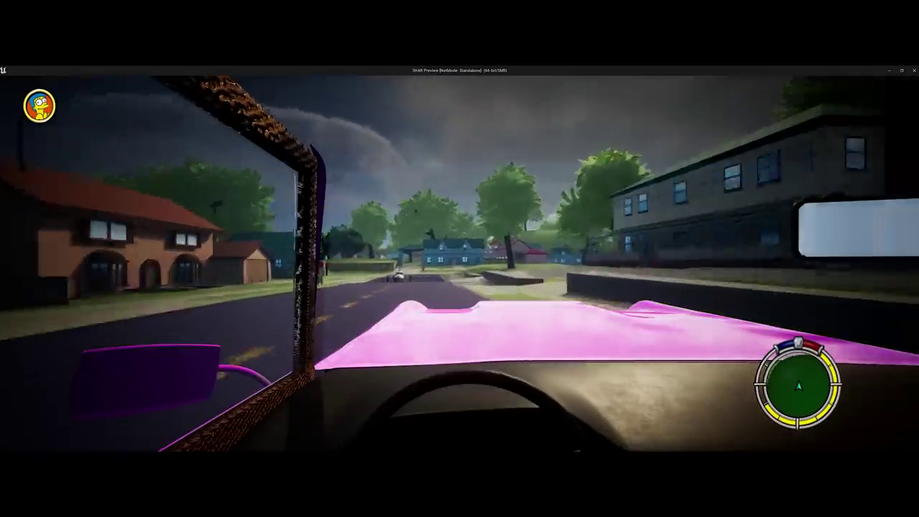
Drive the pink convertible in cockpit view through the suburbs and past Krusty Burger to the crossing by the deli.
{"action": "key", "text": "w"}
{"action": "key", "text": "d"}
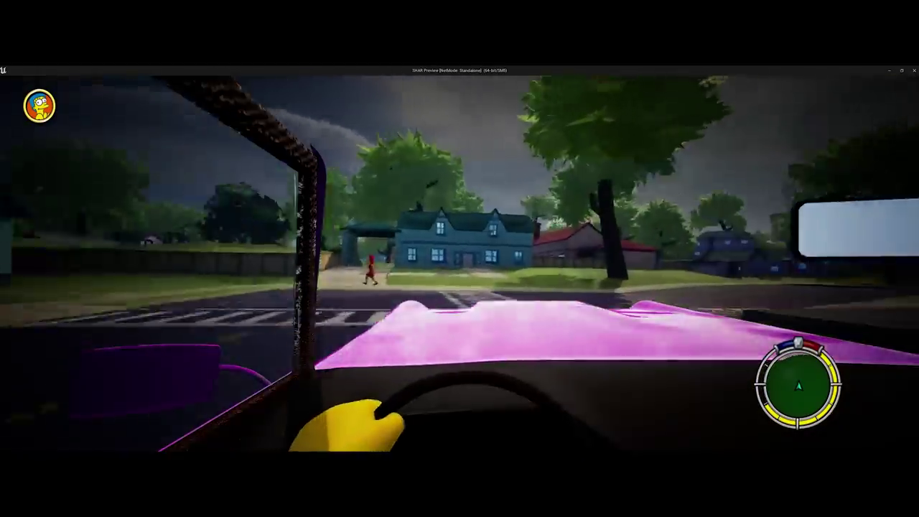
{"action": "key", "text": "a"}
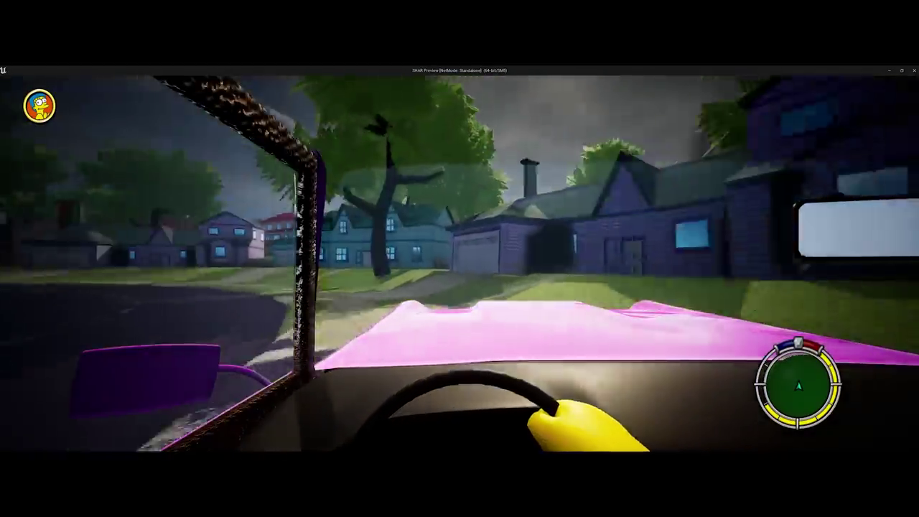
{"action": "key", "text": "a"}
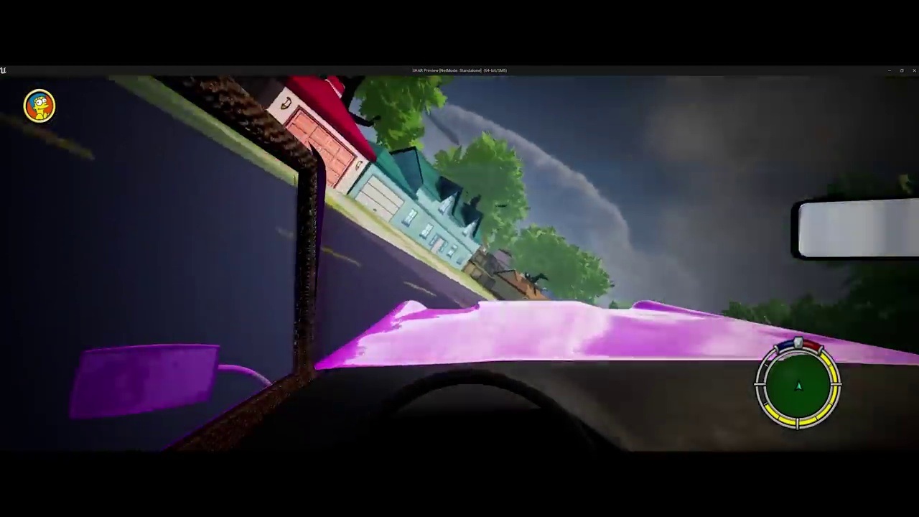
{"action": "key", "text": "d"}
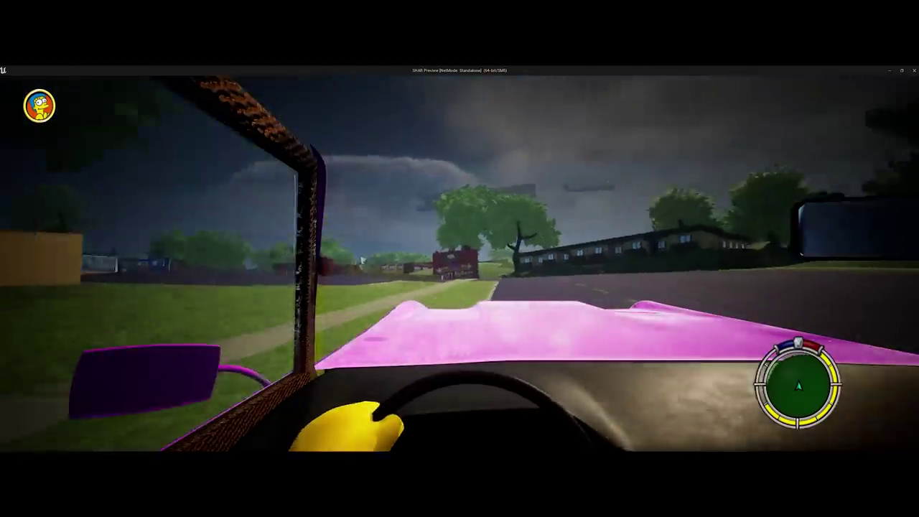
{"action": "key", "text": "a"}
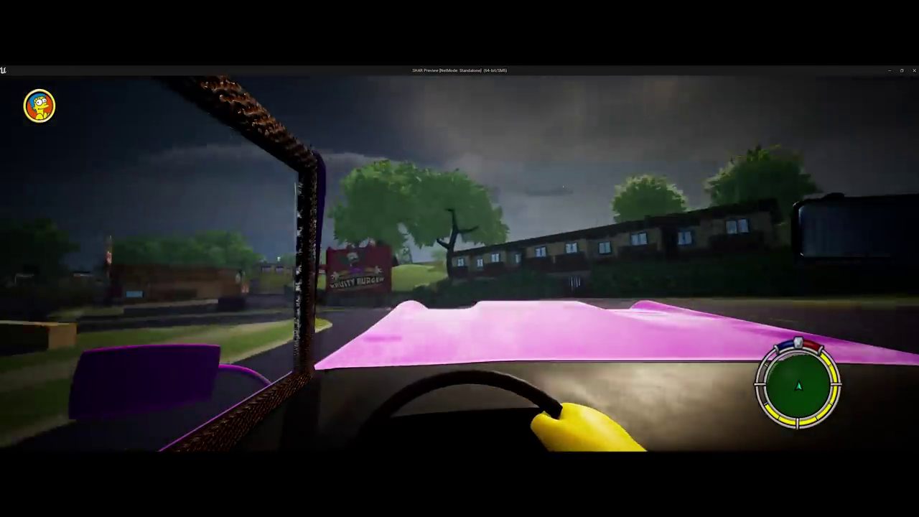
{"action": "key", "text": "a"}
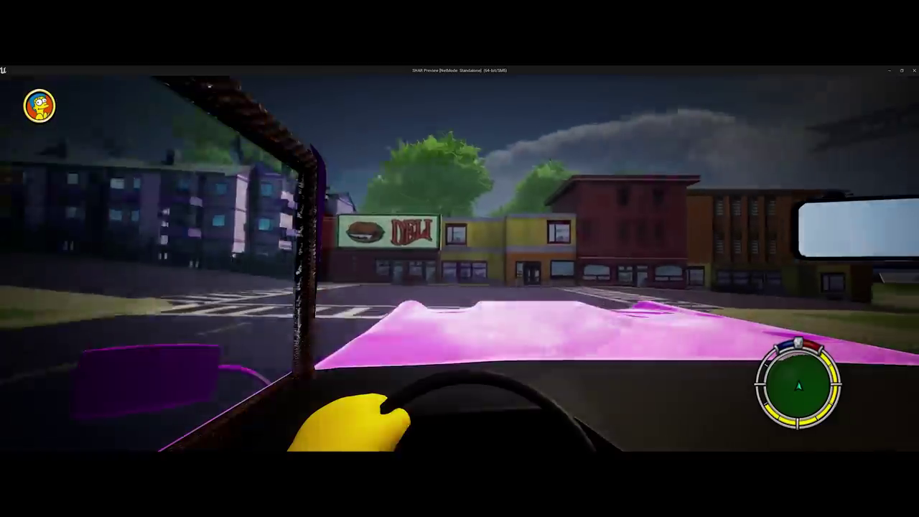
{"action": "key", "text": "d"}
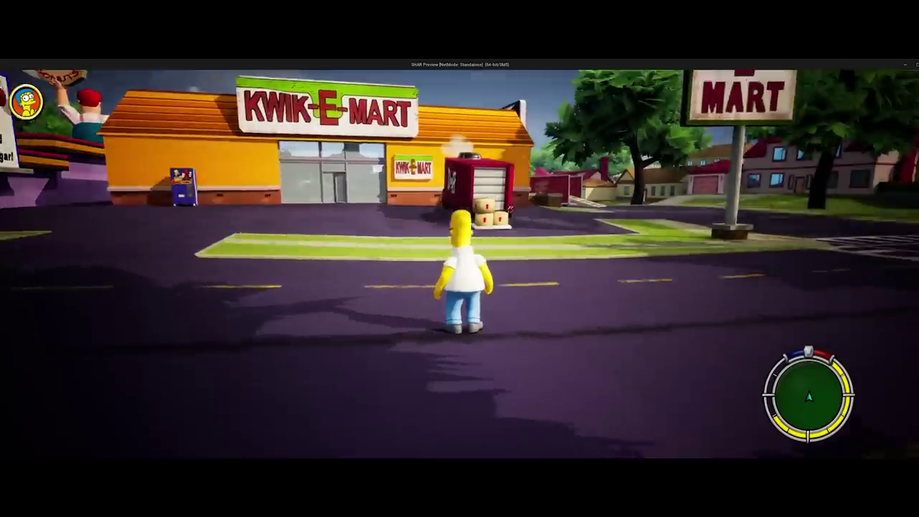
Run Homer around the street in front of the Kwik-E-Mart and over to the crates behind the Duff truck.
{"action": "key", "text": "d"}
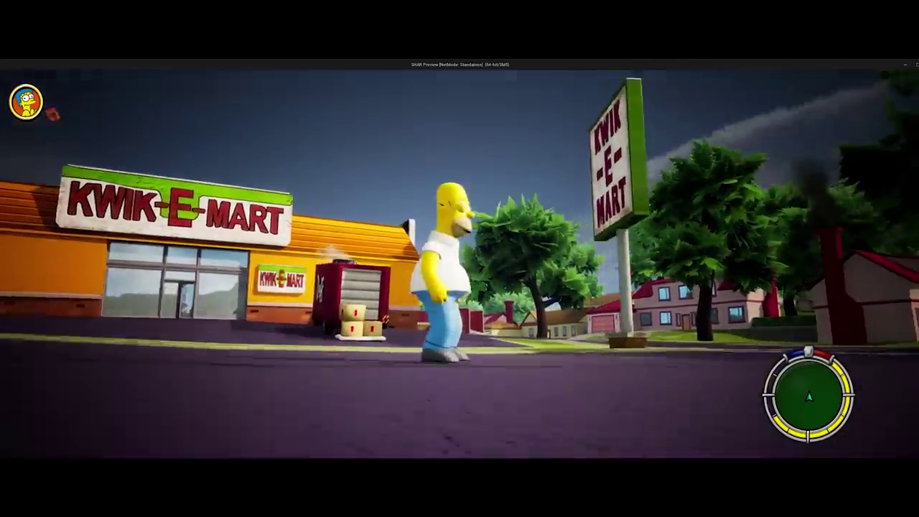
{"action": "key", "text": "w"}
{"action": "key", "text": "w"}
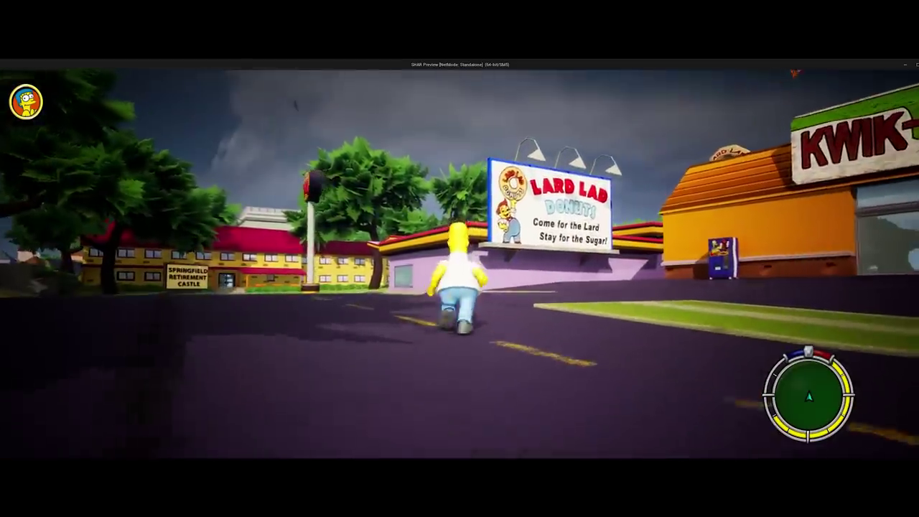
{"action": "key", "text": "d"}
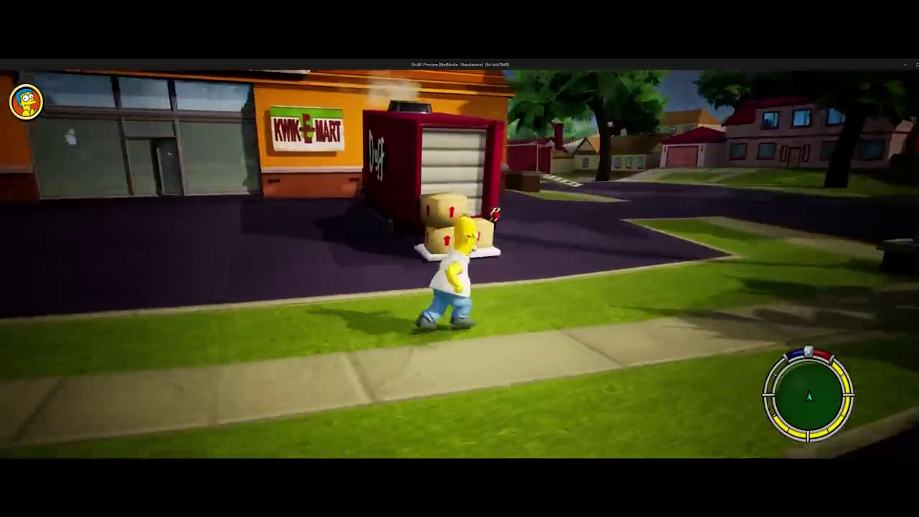
{"action": "key", "text": "w"}
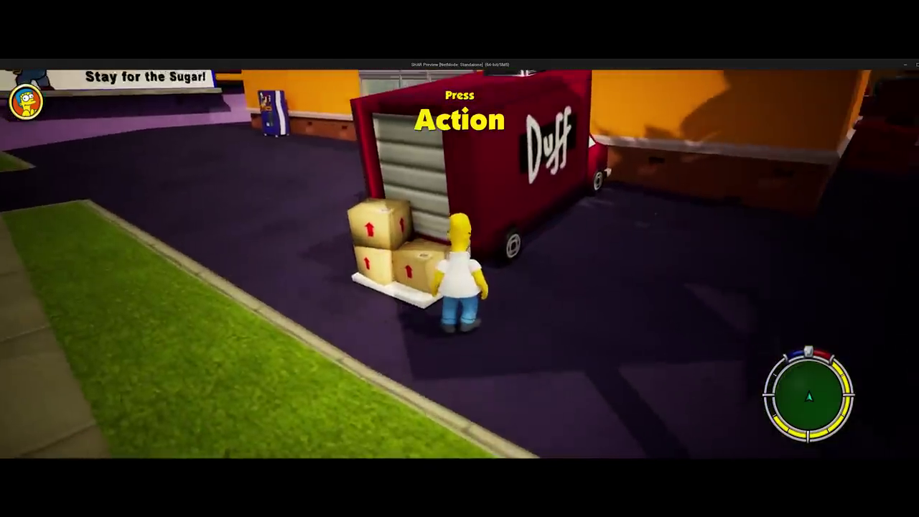
Jump Homer up the crates and the Duff truck to the rooftop garden and turn him toward the camera.
{"action": "key", "text": "w"}
{"action": "key", "text": "space"}
{"action": "key", "text": "w"}
{"action": "key", "text": "space"}
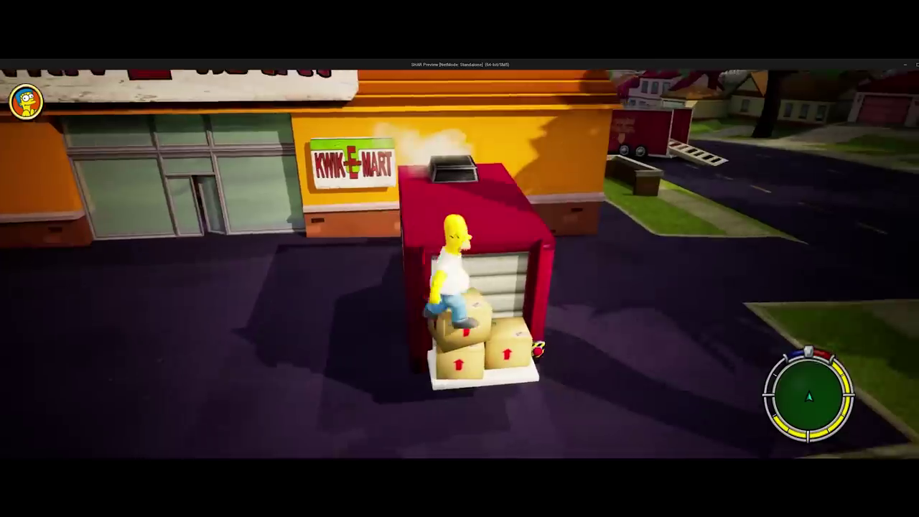
{"action": "key", "text": "space"}
{"action": "key", "text": "w"}
{"action": "key", "text": "space"}
{"action": "key", "text": "space"}
{"action": "key", "text": "d"}
{"action": "key", "text": "s"}
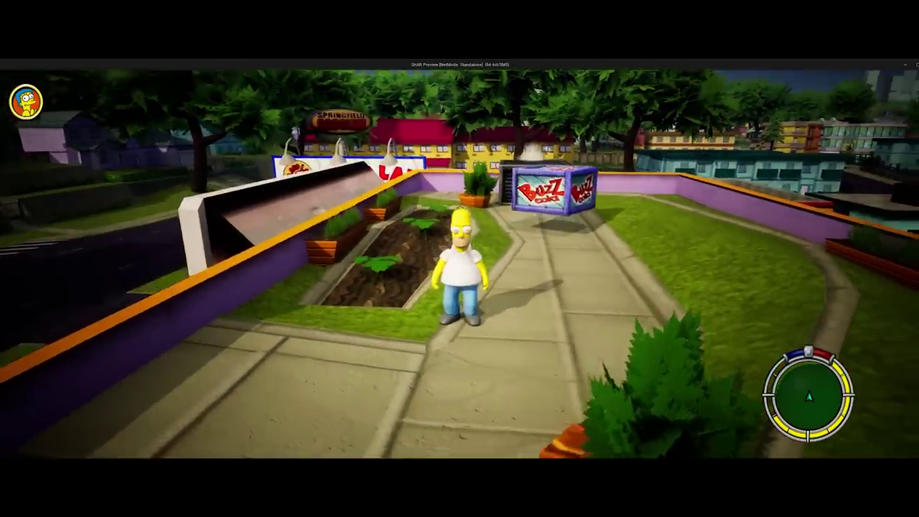